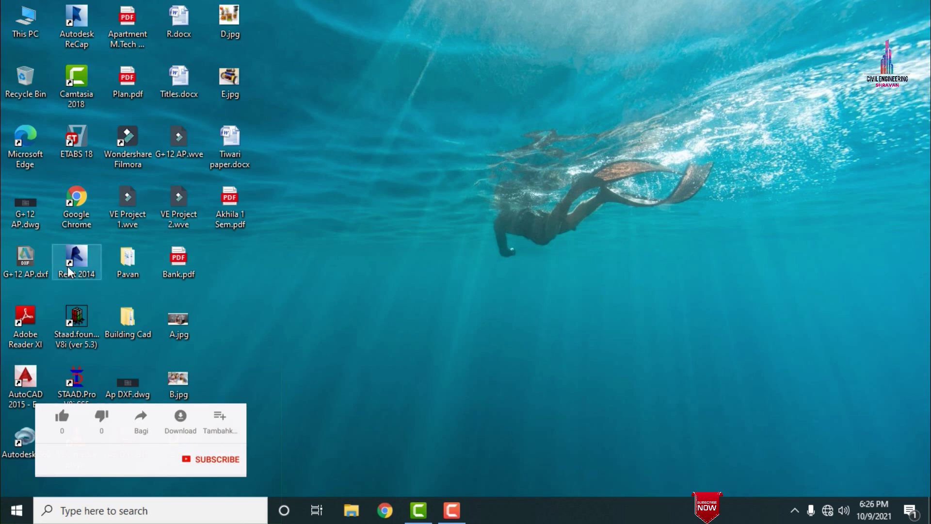
Open STAAD.Pro V8i and start a new Space project with the file name G+5.
double_click(73, 379)
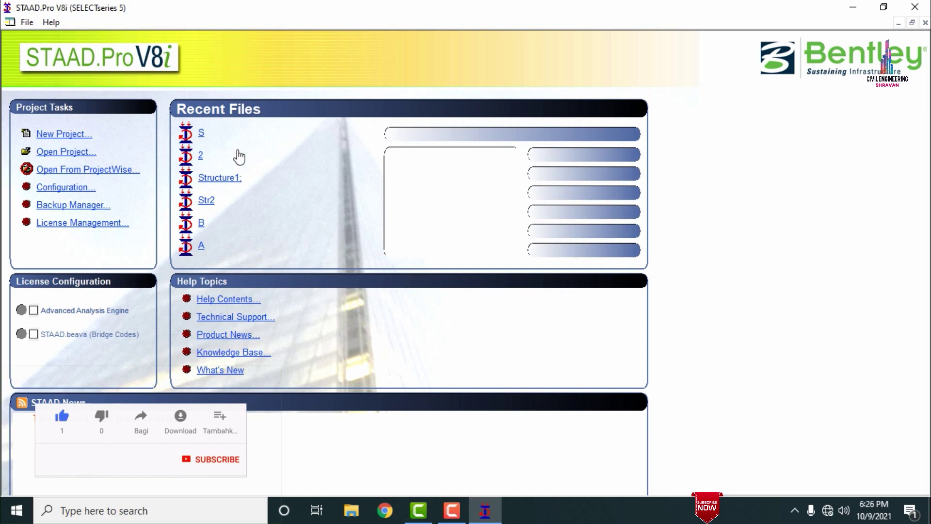
left_click(58, 134)
left_click(347, 152)
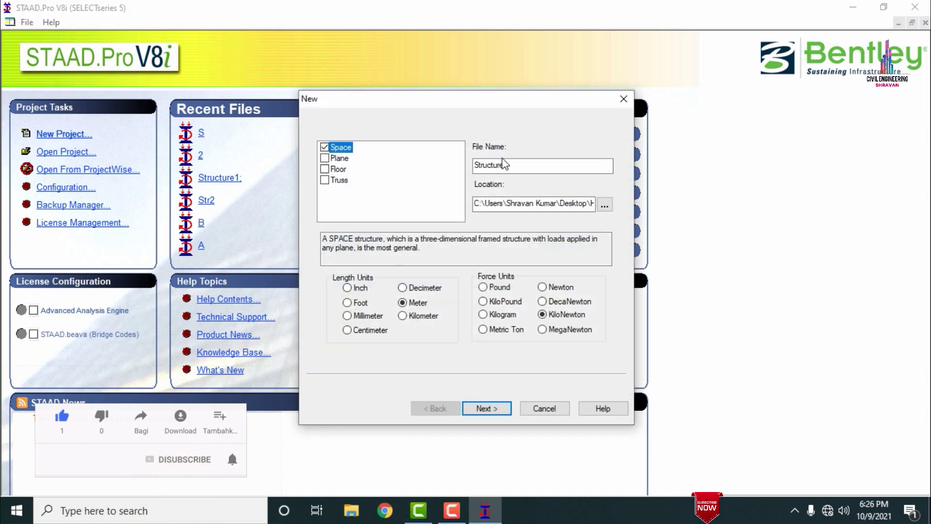
double_click(519, 164)
type("G+5")
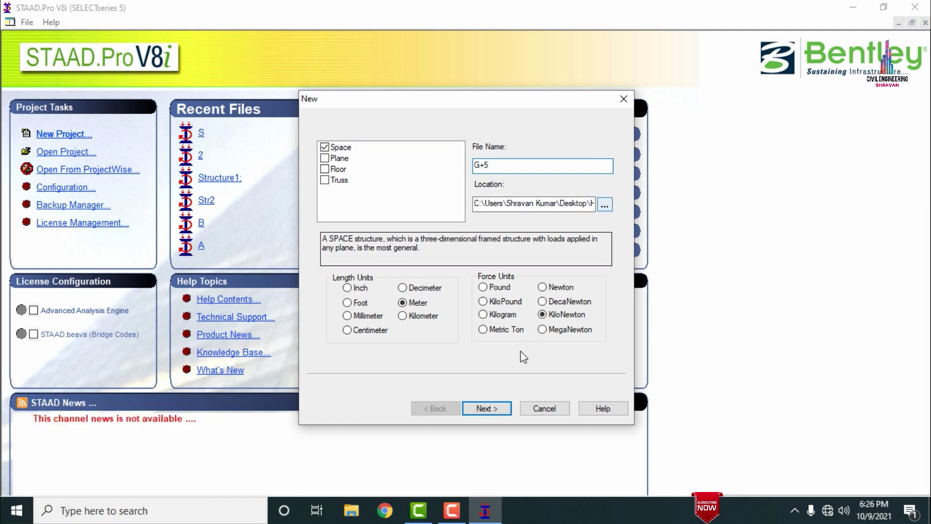
Create the project in the default location with Meter and KiloNewton units, allowing the missing folder to be created.
left_click(611, 206)
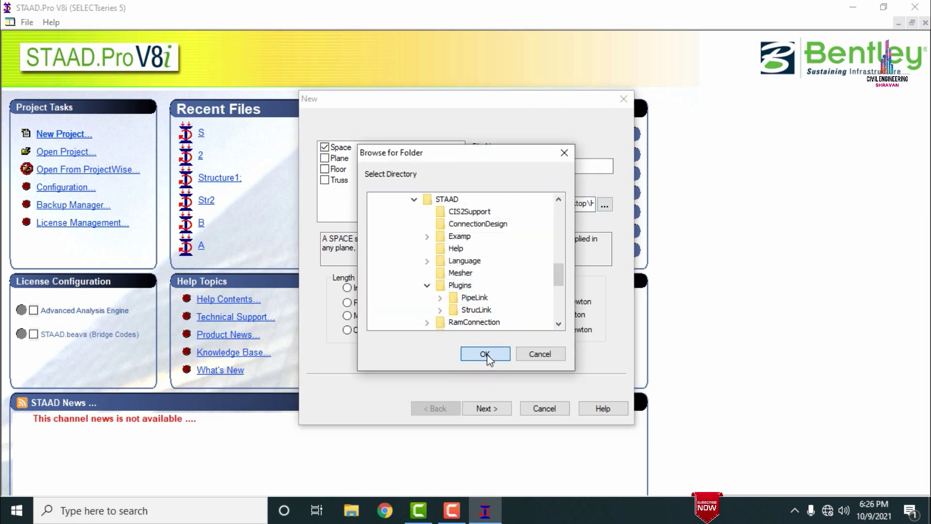
left_click(519, 353)
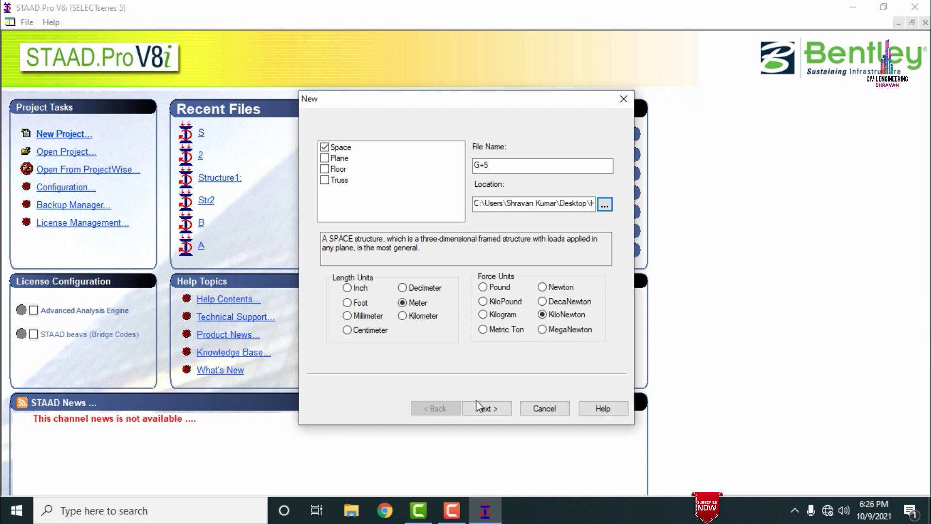
left_click(481, 411)
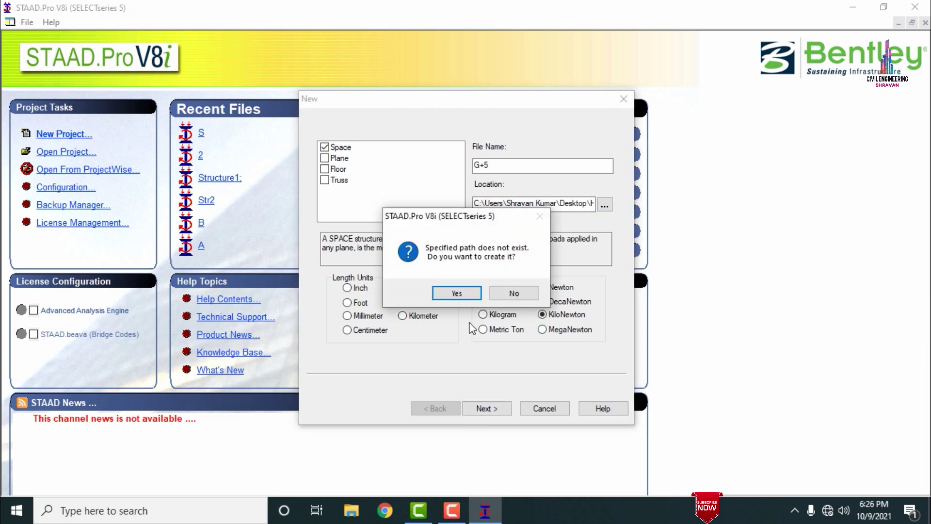
left_click(456, 293)
left_click(504, 411)
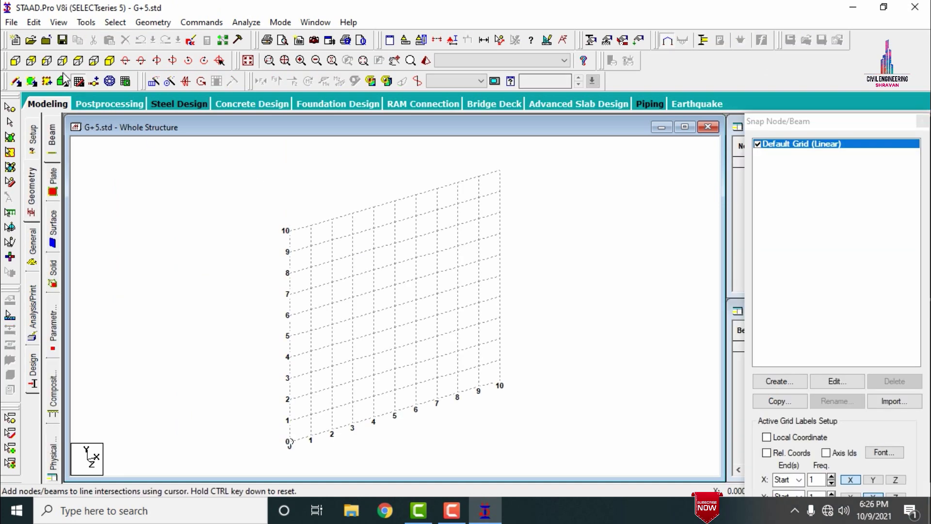
Run the Structure Wizard and open the Bay Frame prototype from the Frame Models.
left_click(15, 61)
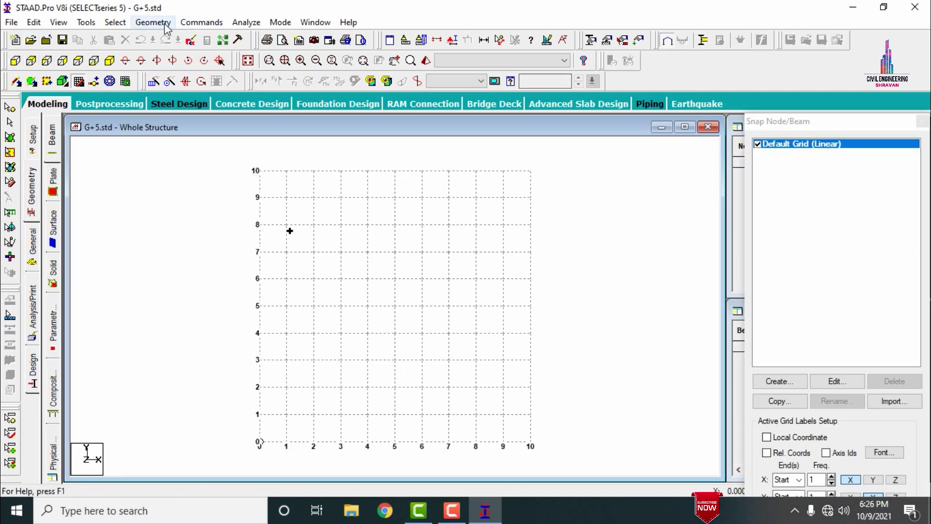
left_click(153, 22)
left_click(160, 436)
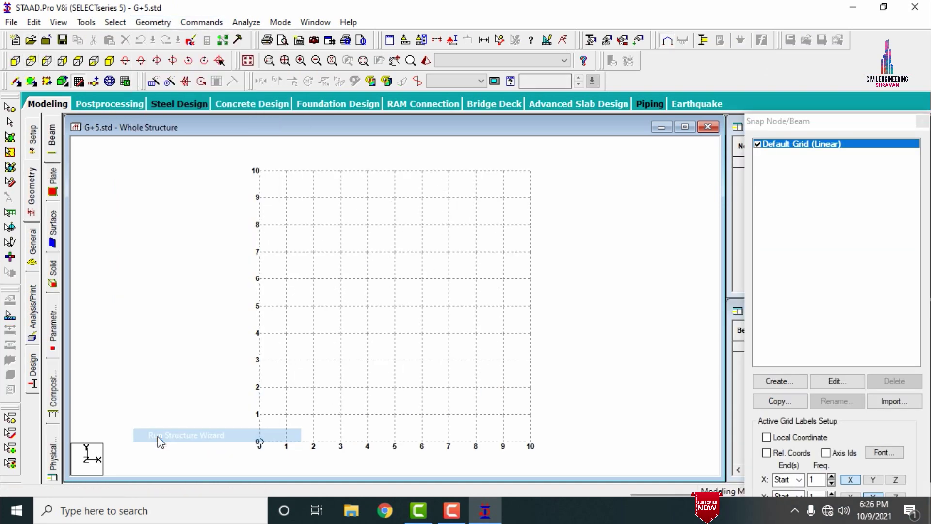
left_click(250, 210)
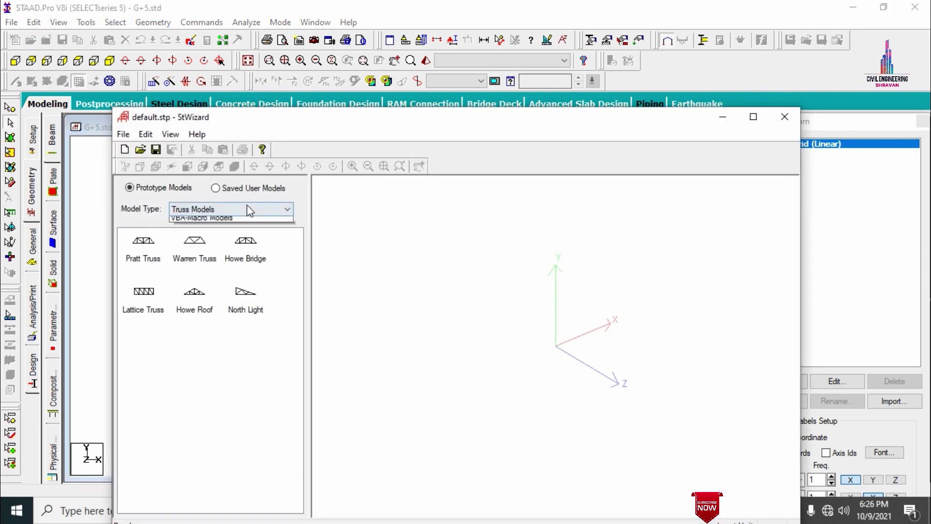
left_click(208, 229)
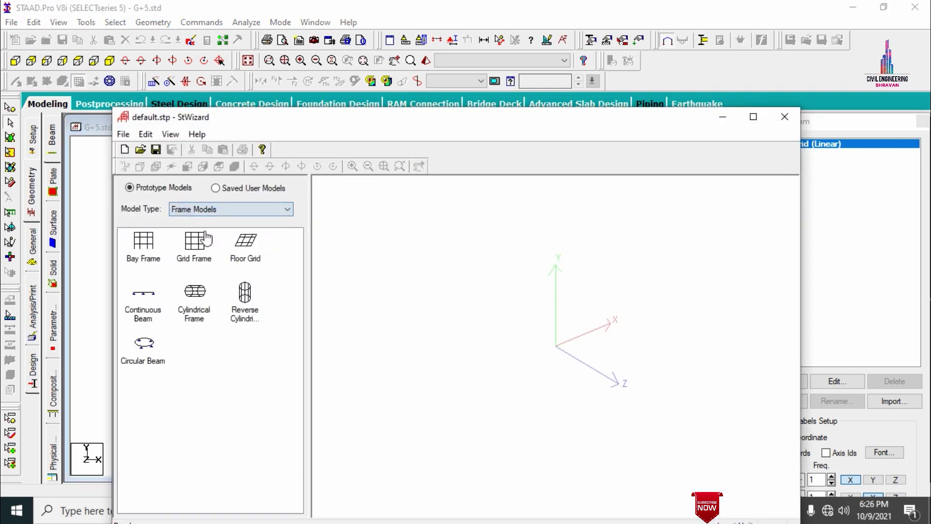
double_click(147, 263)
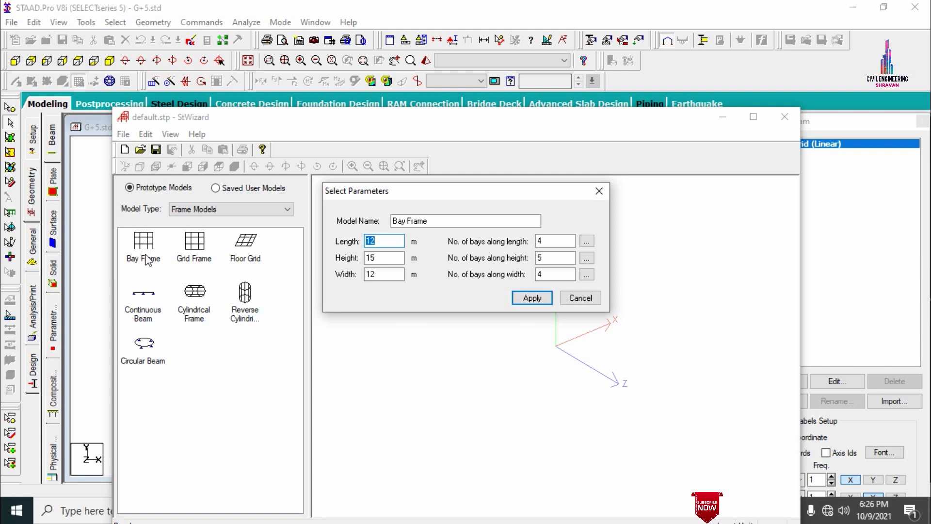
Set the bay frame to length 14 m, height 18 m and width 10 m, with 4, 6 and 3 bays respectively.
type("14")
key("Tab")
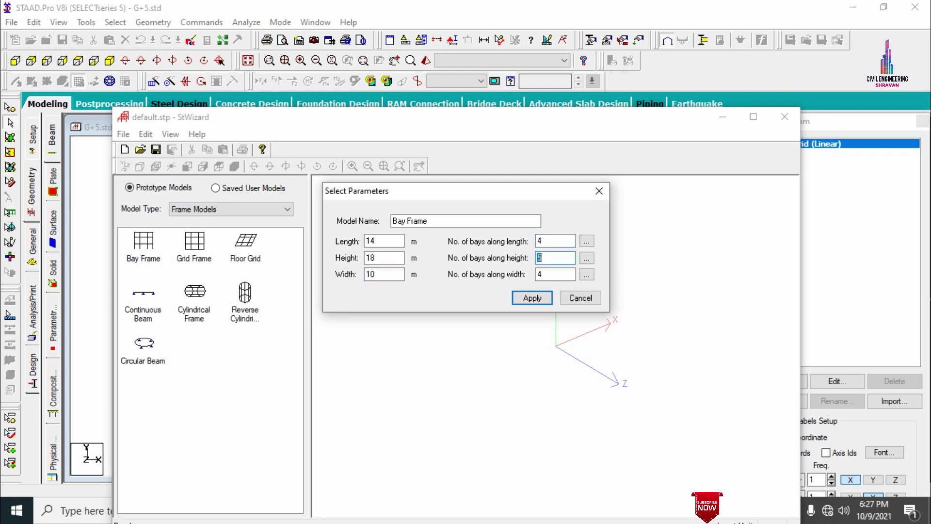
key("Tab")
Set the four bay lengths along the frame's length to 3, 4, 3 and 4 m.
left_click(587, 241)
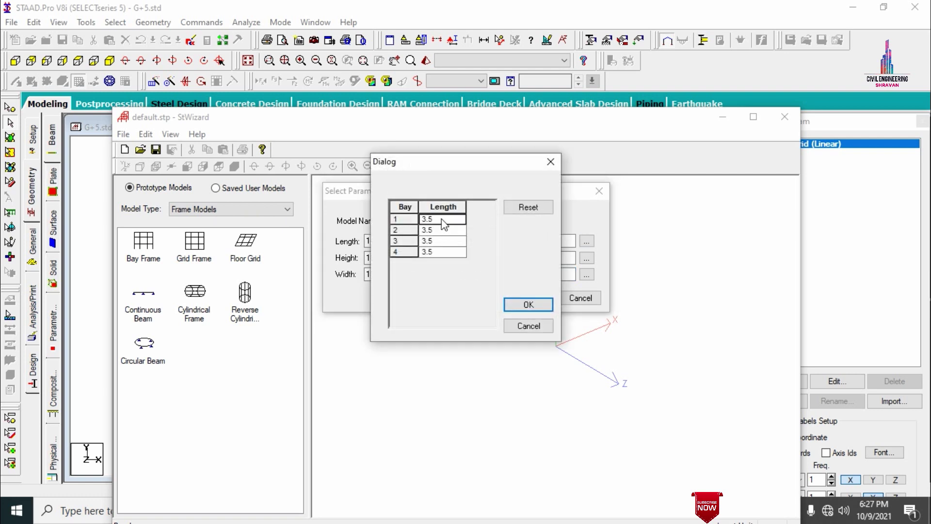
type("3")
key("Return")
key("Return")
type("4")
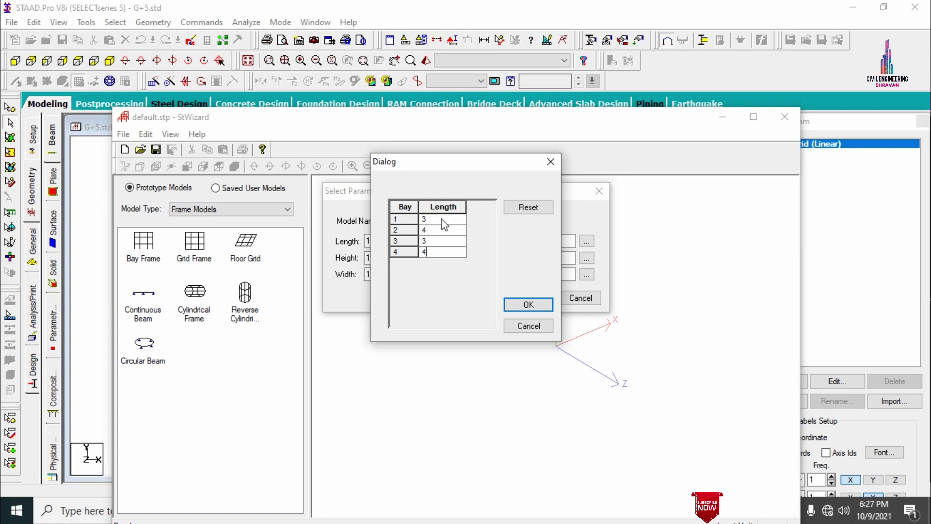
left_click(517, 309)
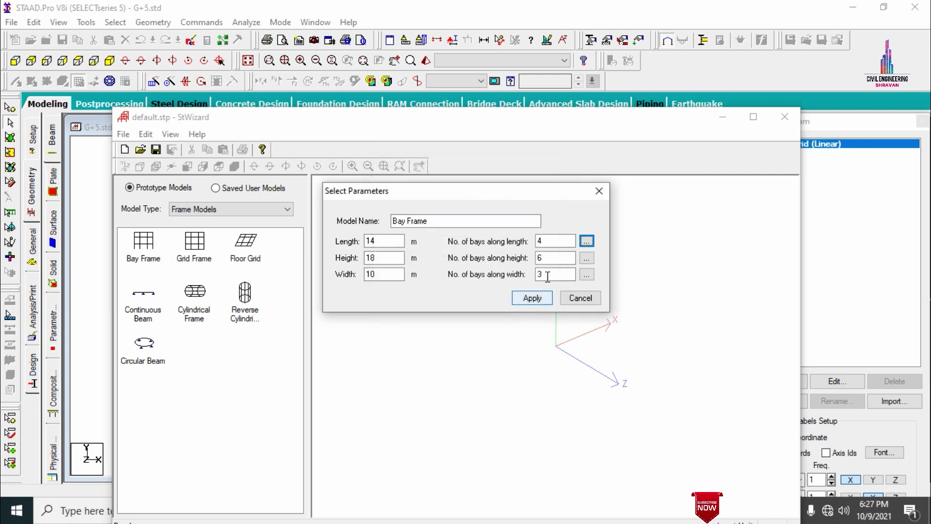
Set the three bay lengths along the frame's width to 3, 4 and 3 m.
left_click(587, 274)
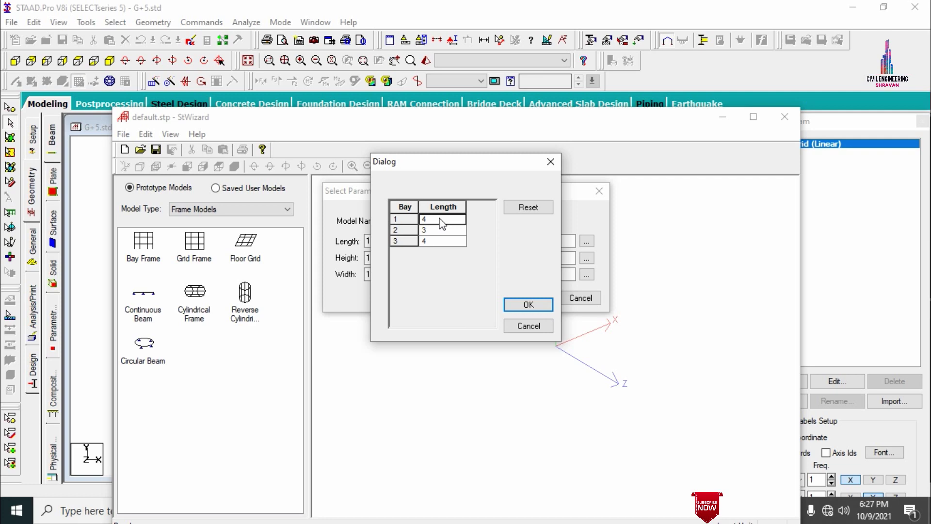
type("3")
key("Return")
type("4")
key("Return")
type("3")
left_click(528, 304)
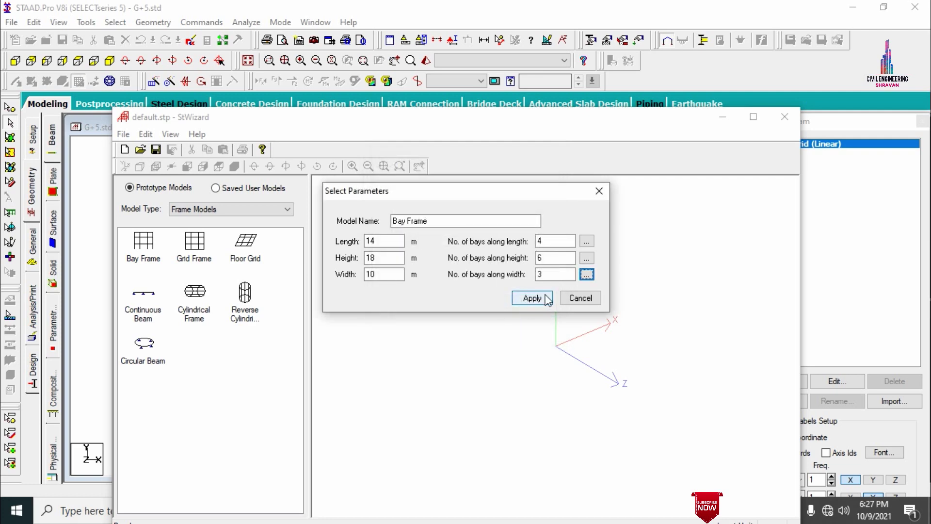
Generate the bay frame, merge it into the STAAD.Pro model and turn off the snap grid.
left_click(529, 297)
left_click_drag(679, 246, 654, 275)
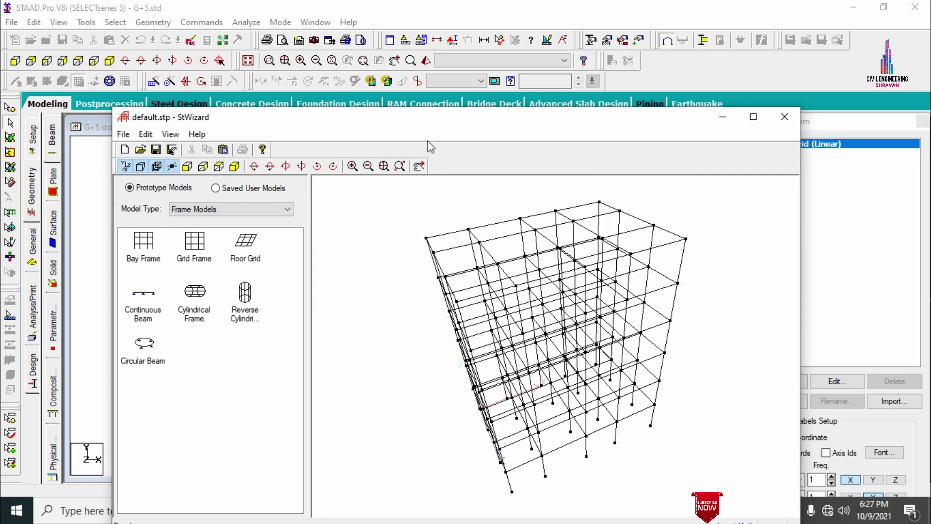
left_click(784, 116)
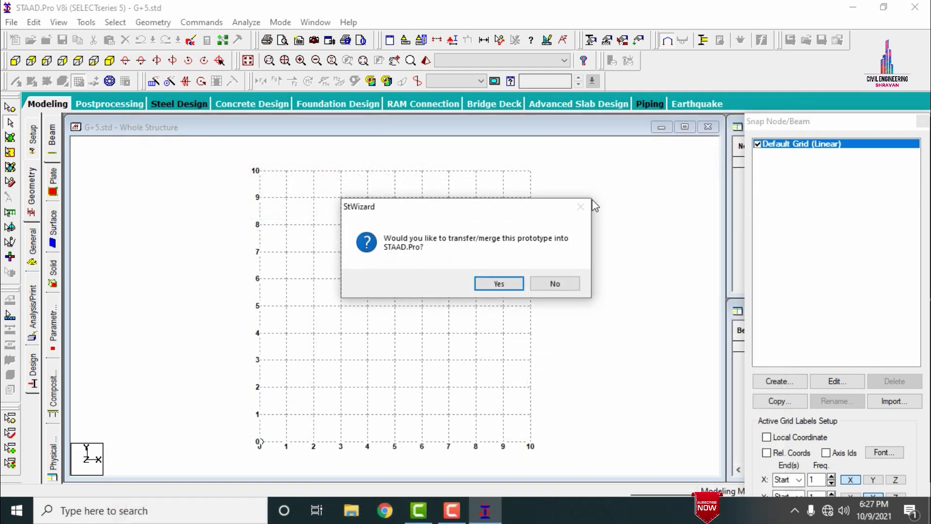
left_click(499, 284)
left_click(535, 195)
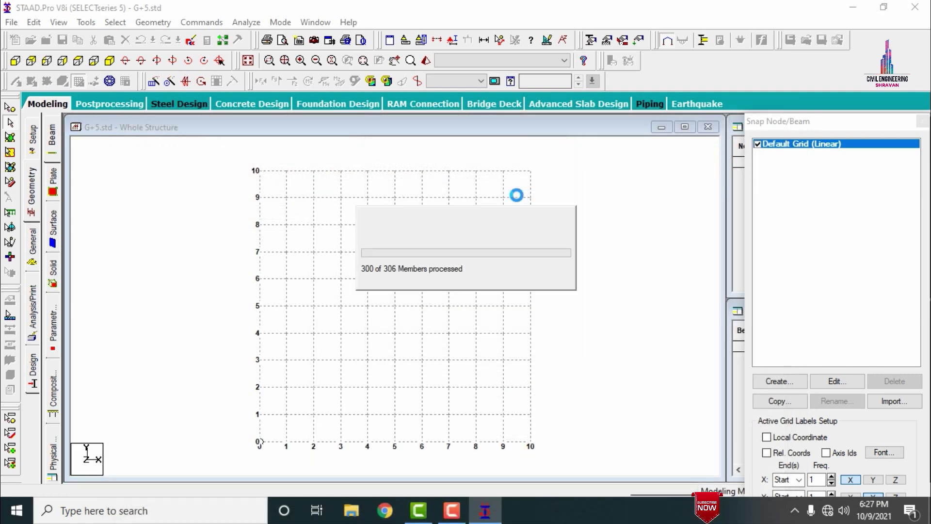
left_click(110, 60)
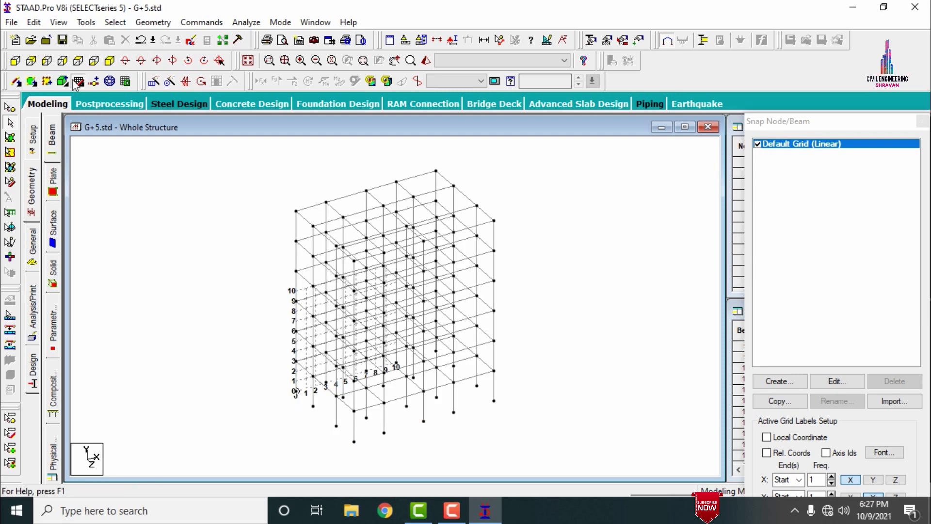
left_click(77, 81)
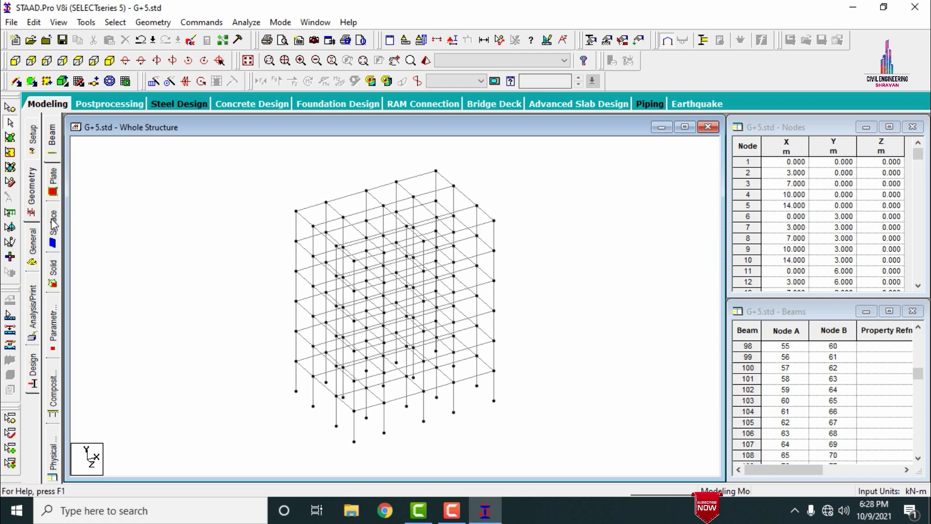
Define a rectangular concrete section property with YD 0.46 m and ZD 0.23 m.
left_click(33, 243)
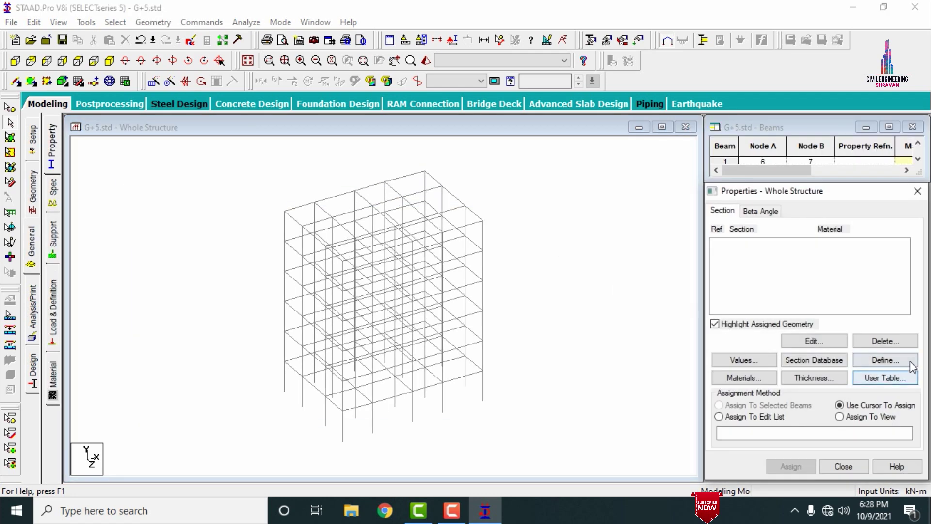
left_click(885, 360)
left_click(271, 146)
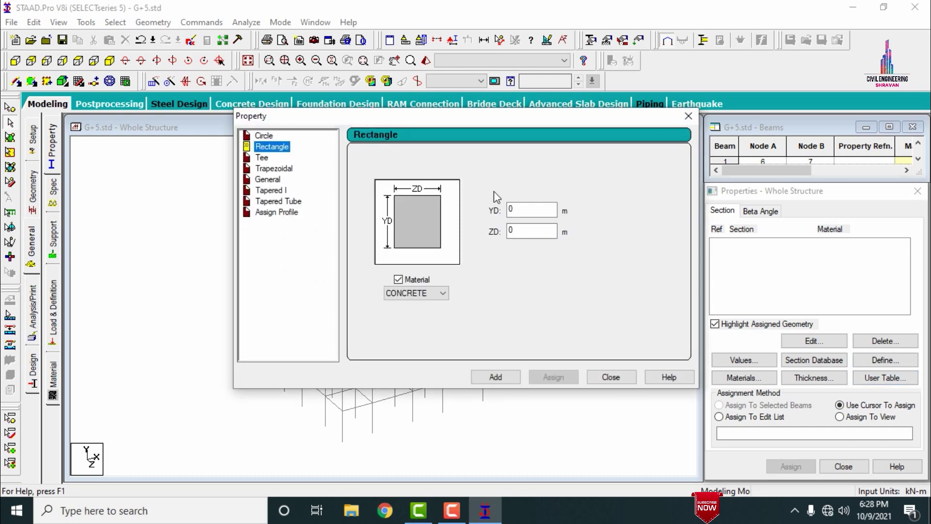
left_click(517, 211)
type(".46")
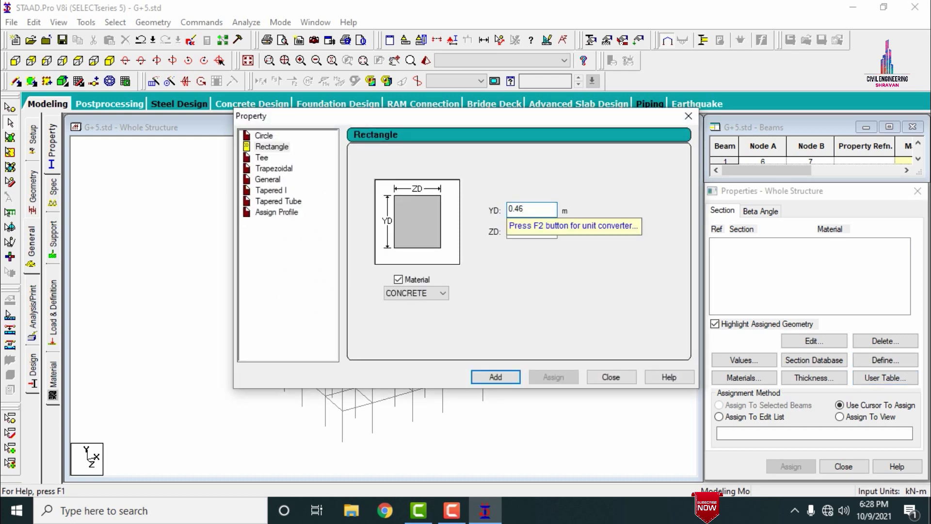
key("Tab")
type("0.23")
key("Return")
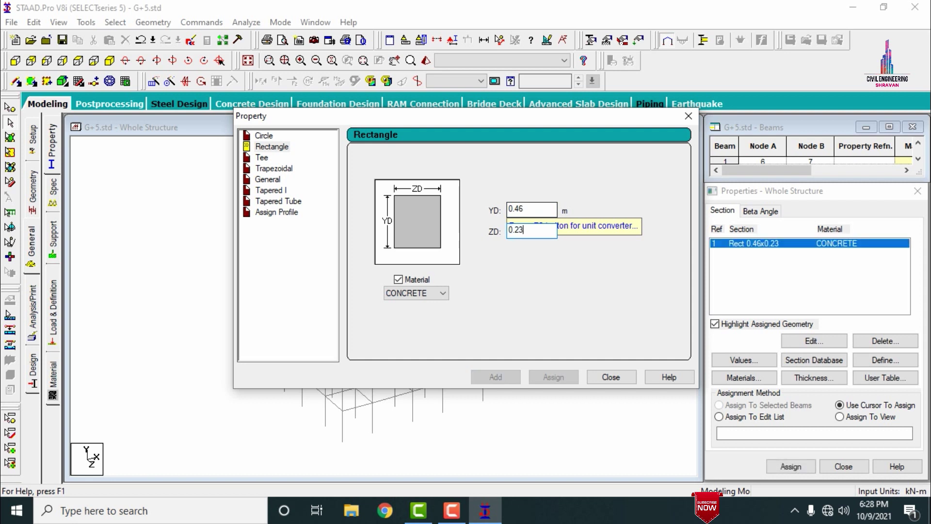
Add a second rectangular concrete section with YD 0.3 m and ZD 0.23 m, and finish defining sections.
left_click(539, 211)
key("BackSpace")
key("BackSpace")
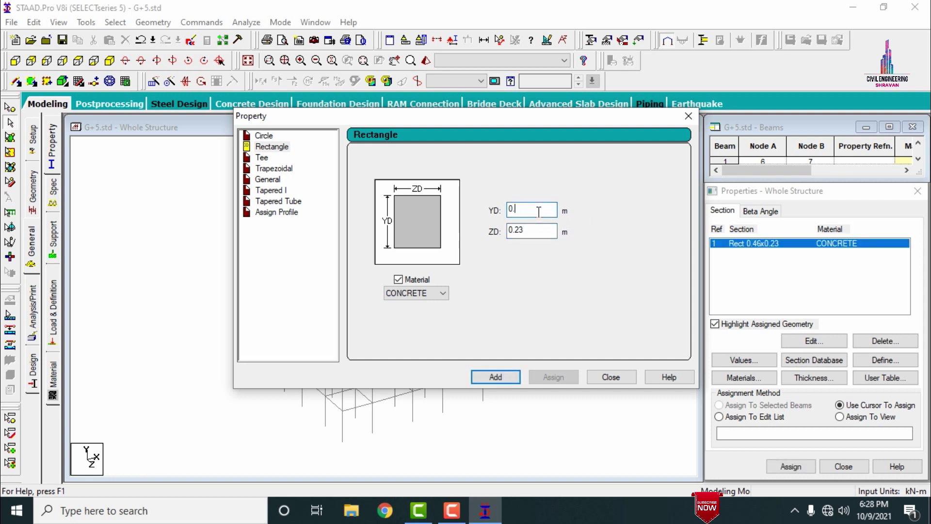
type("3")
key("Return")
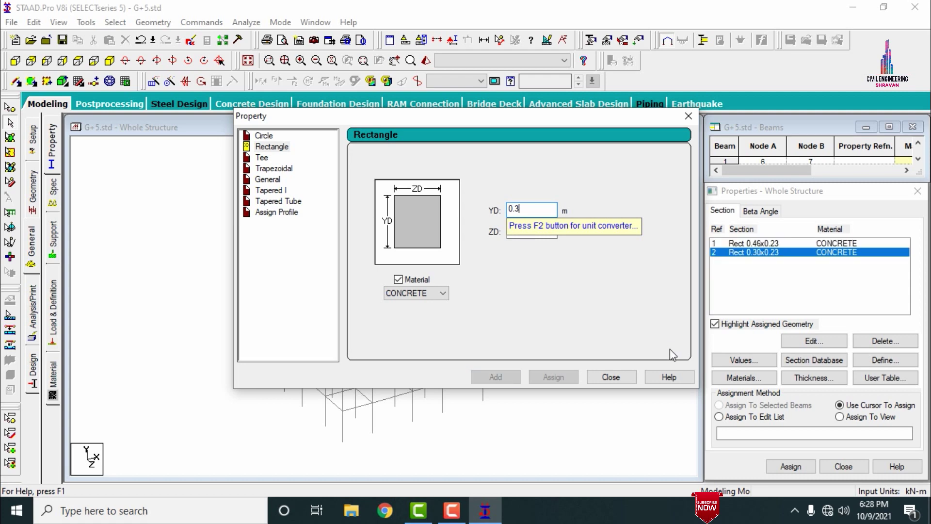
left_click(611, 377)
Assign the Rect 0.46x0.23 section to all members parallel to the Y axis.
left_click(773, 245)
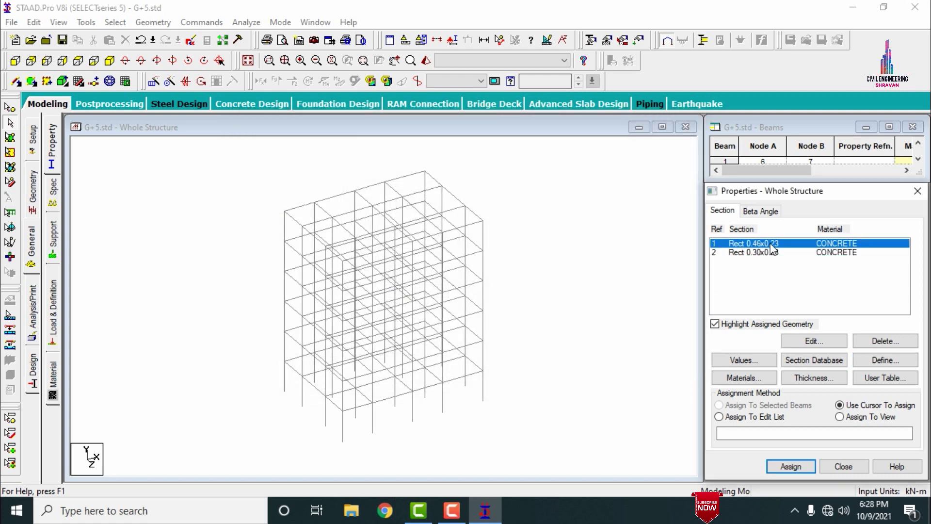
left_click(115, 22)
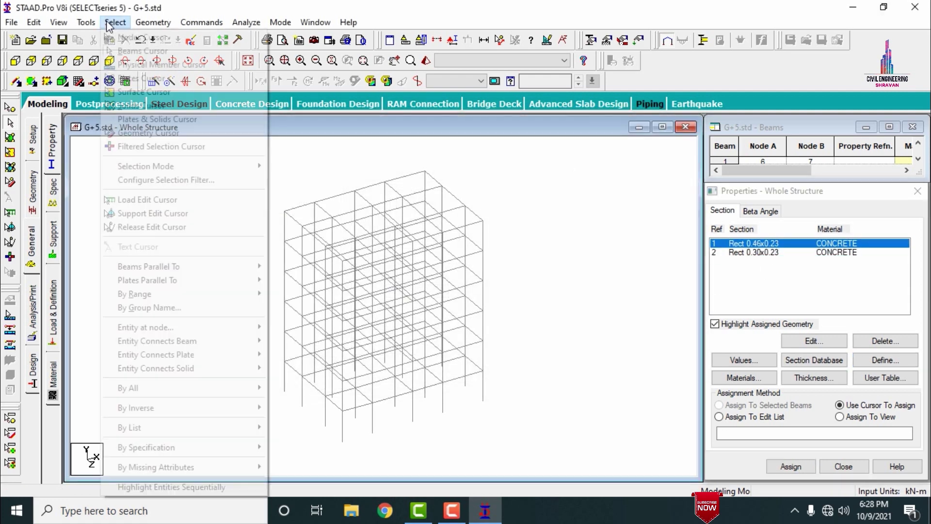
mouse_move(150, 268)
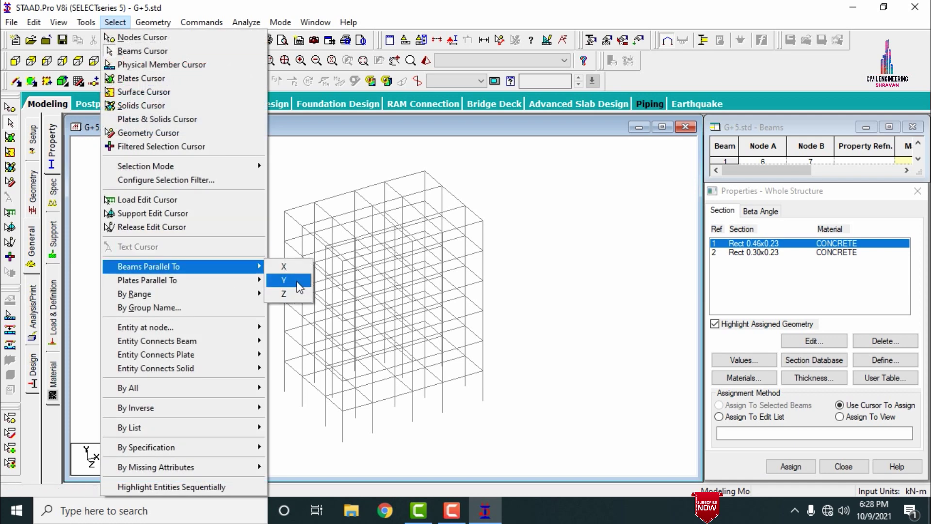
left_click(291, 280)
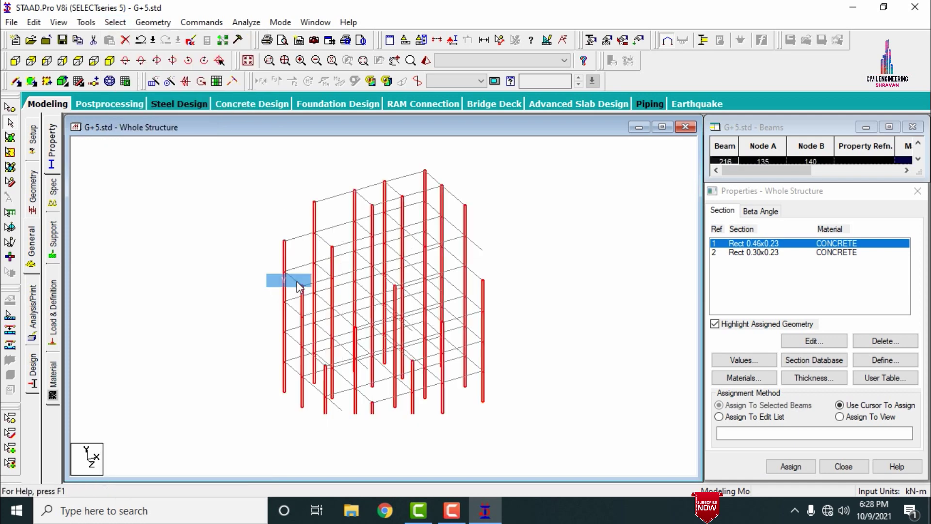
left_click(803, 468)
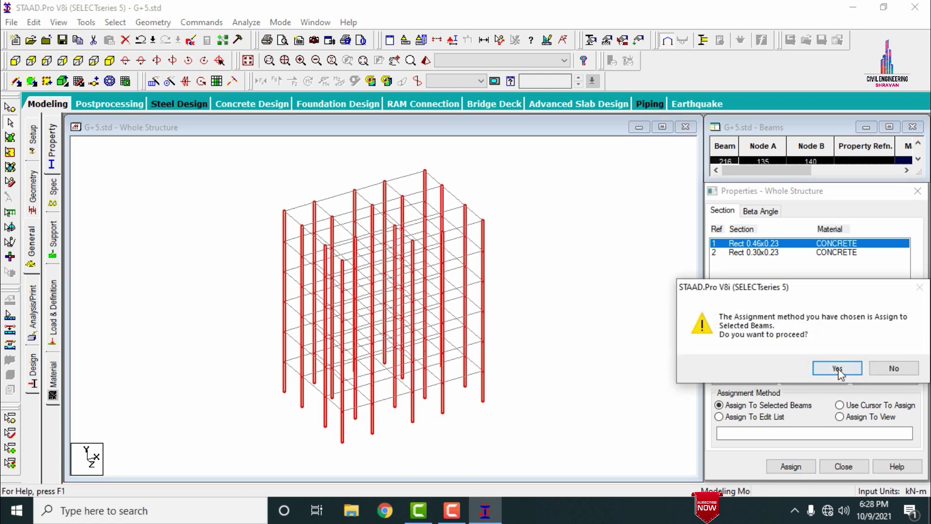
left_click(838, 369)
Assign the Rect 0.30x0.23 section to all beams parallel to the X and Z axes.
left_click(761, 254)
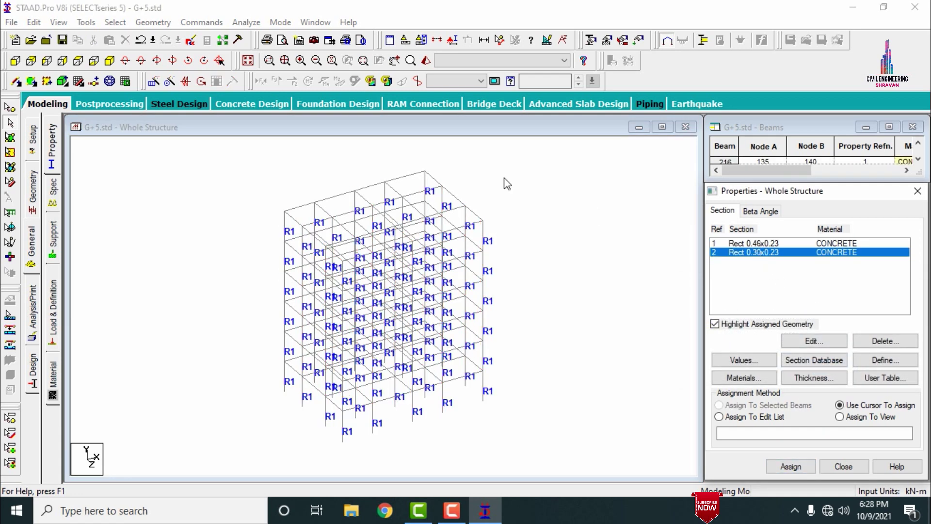
left_click(110, 23)
mouse_move(224, 267)
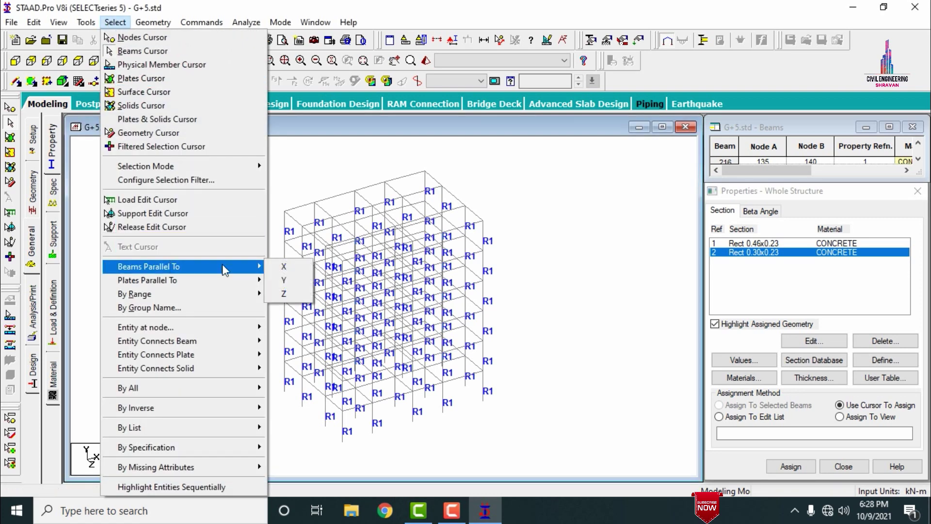
left_click(284, 267)
left_click(115, 22)
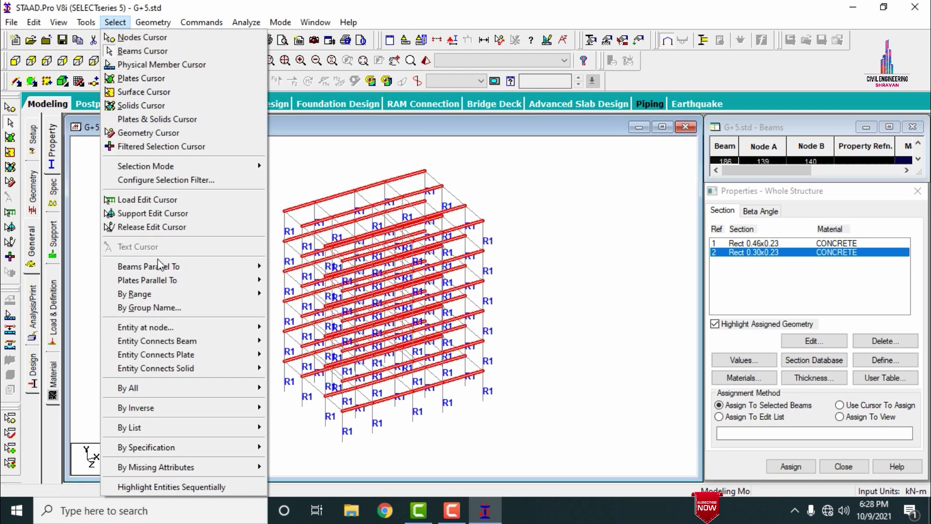
mouse_move(160, 266)
left_click(291, 294)
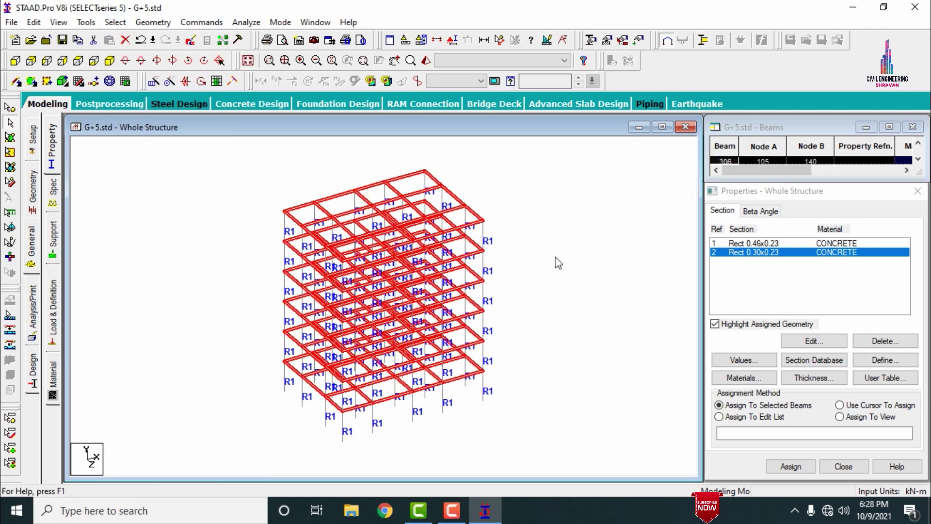
left_click(795, 468)
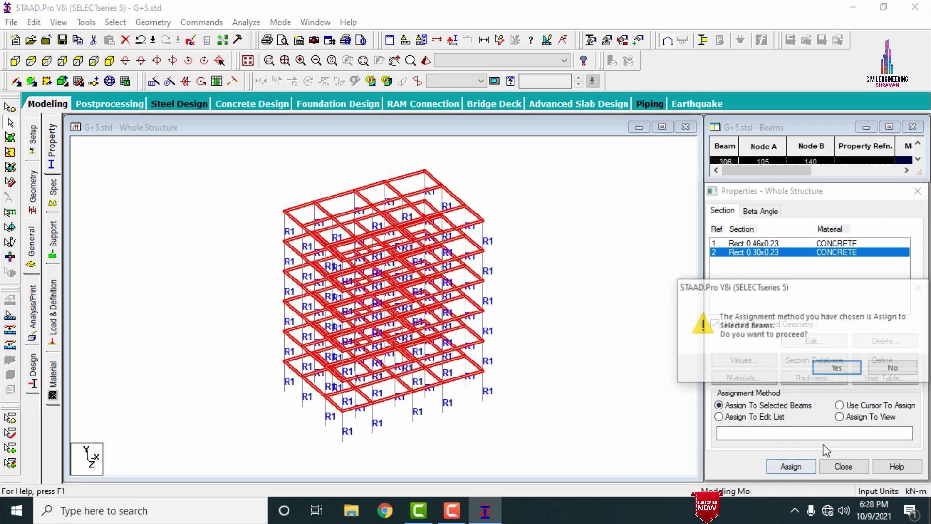
left_click(834, 369)
left_click(628, 284)
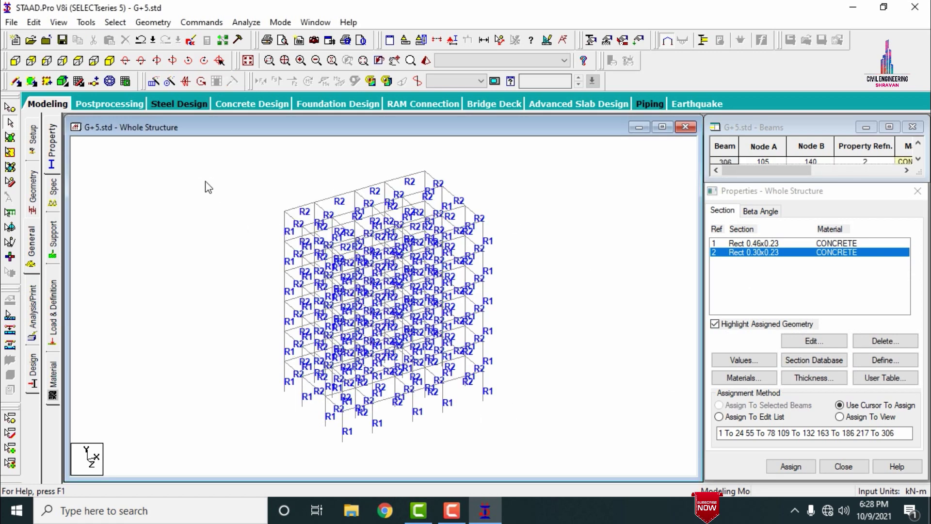
Create a fixed support with all six restraints and make it the active support for assignment.
left_click(52, 240)
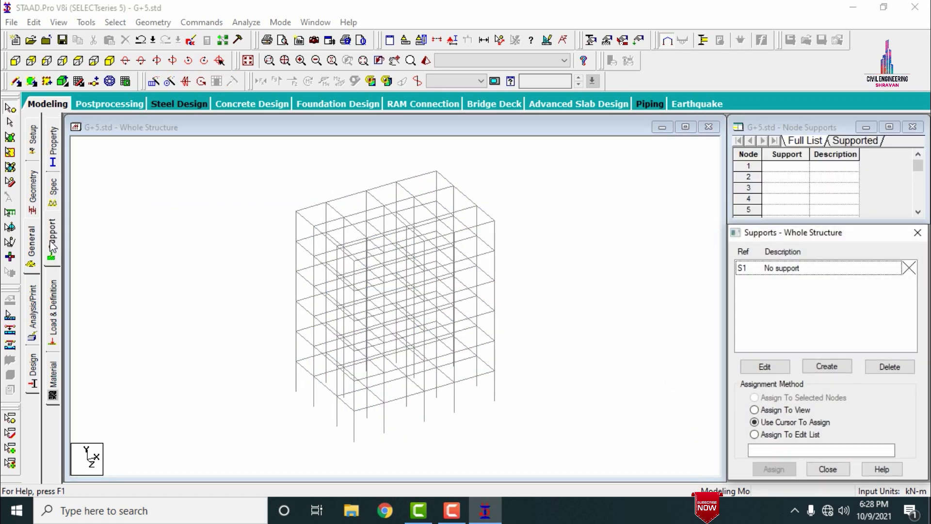
left_click(827, 367)
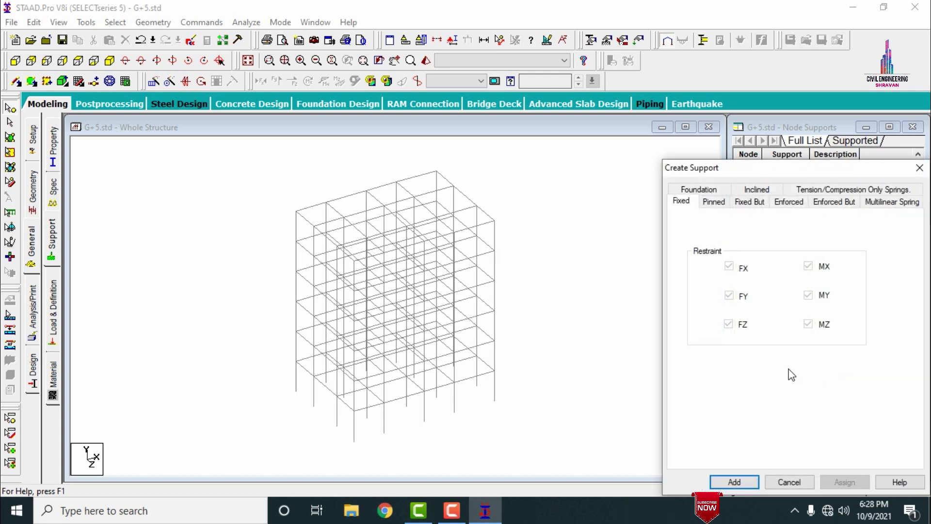
left_click(734, 482)
left_click(770, 285)
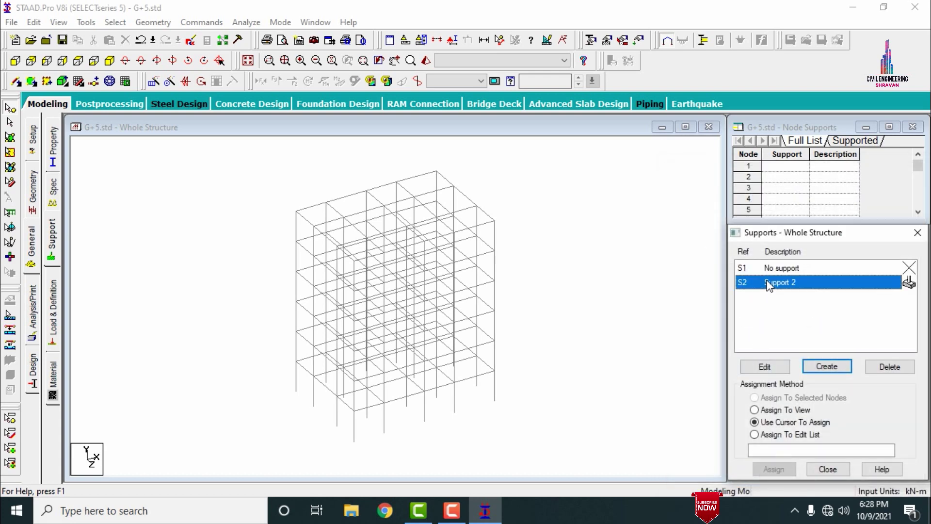
Assign the fixed support to all column base nodes at the lowest level of the frame.
left_click(15, 62)
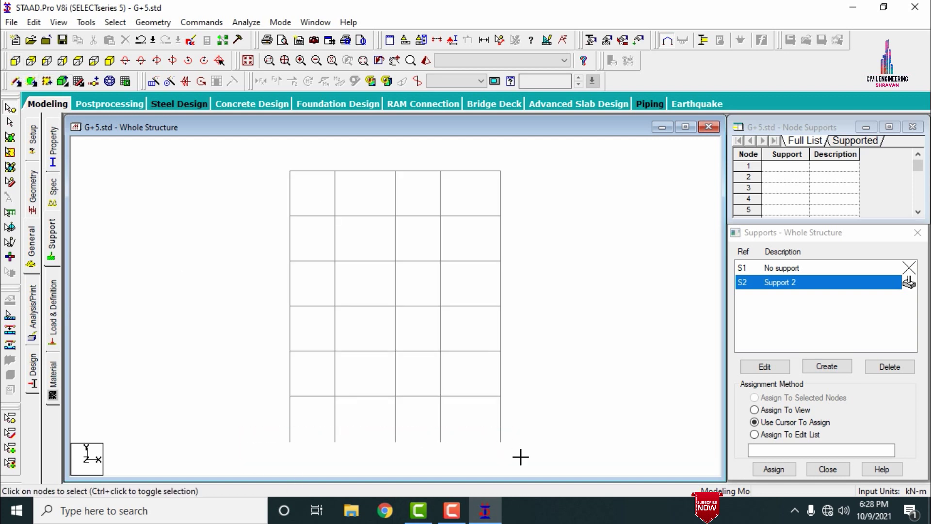
left_click_drag(520, 457, 274, 429)
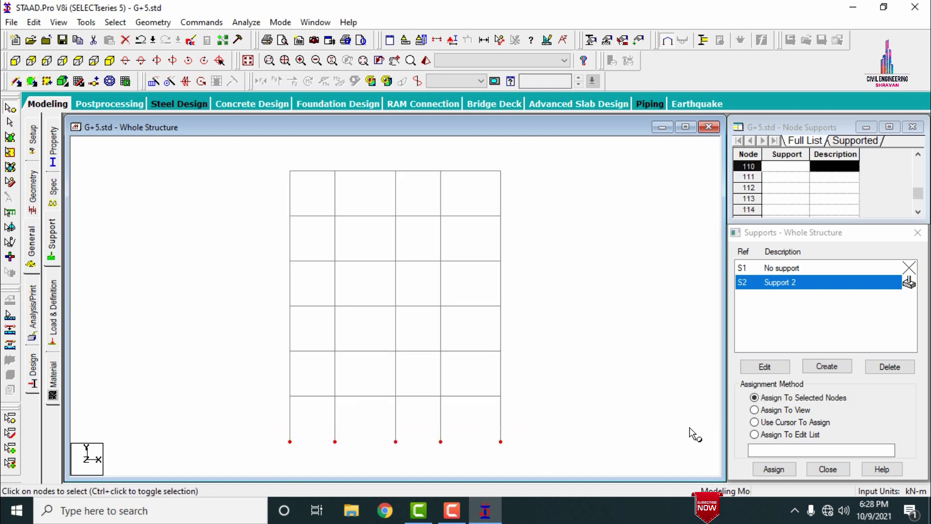
left_click(782, 470)
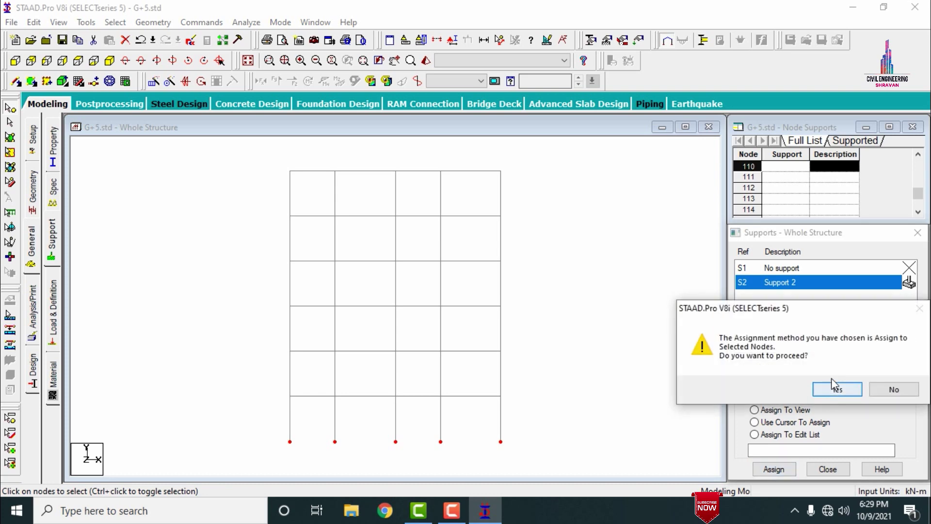
left_click(835, 387)
left_click(124, 62)
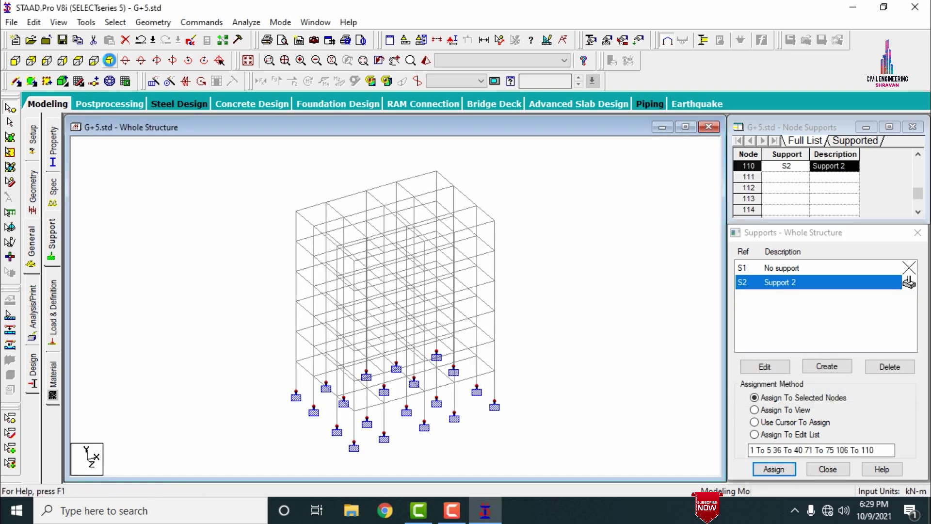
Examine the 3D rendering of the whole frame from several angles in a maximized view.
left_click(104, 79)
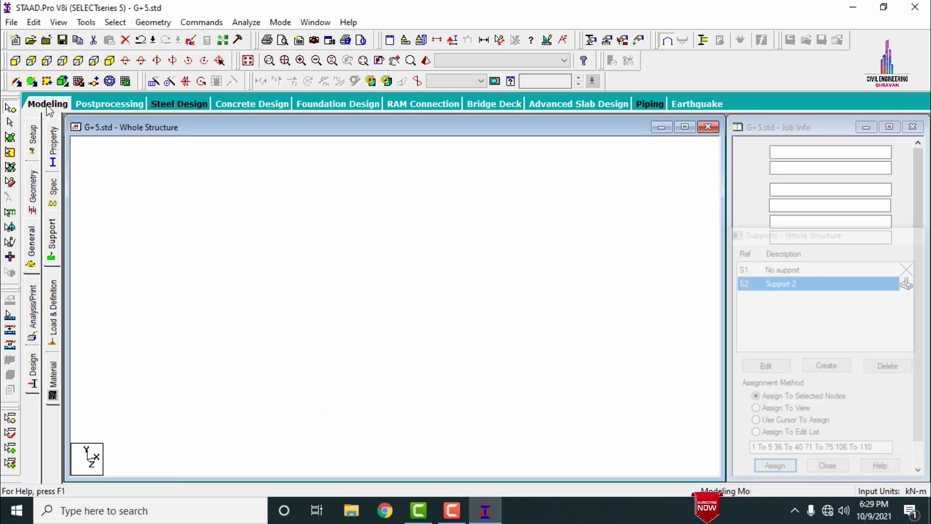
left_click(426, 61)
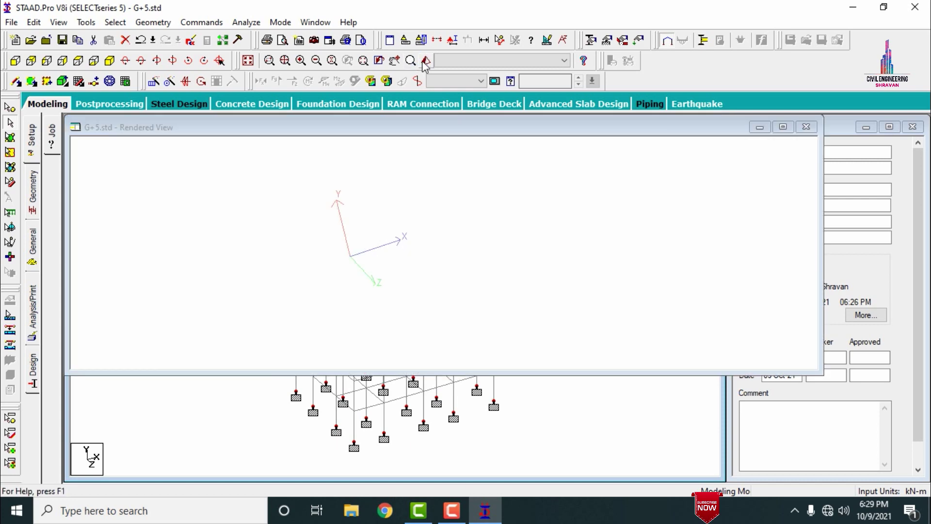
left_click(805, 127)
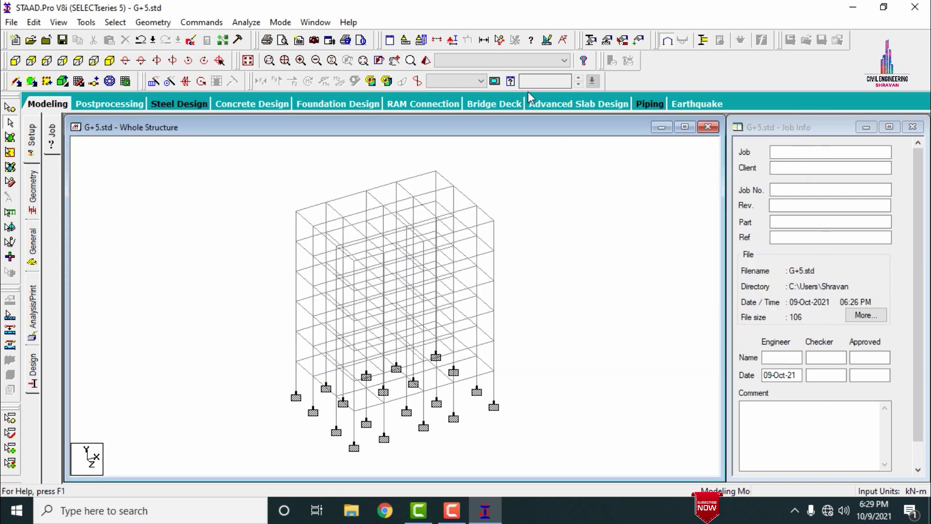
left_click(427, 62)
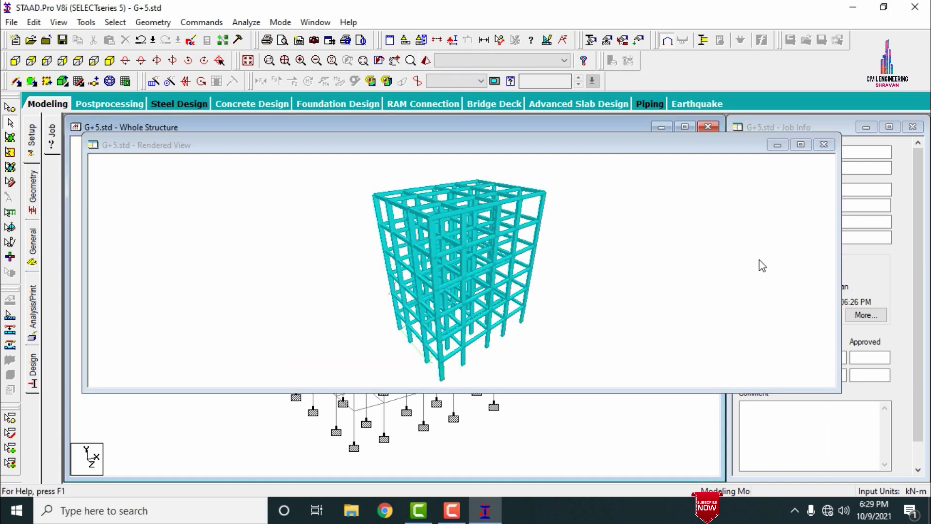
left_click(802, 146)
left_click_drag(628, 210, 621, 236)
left_click_drag(595, 291, 629, 295)
left_click_drag(658, 249, 347, 232)
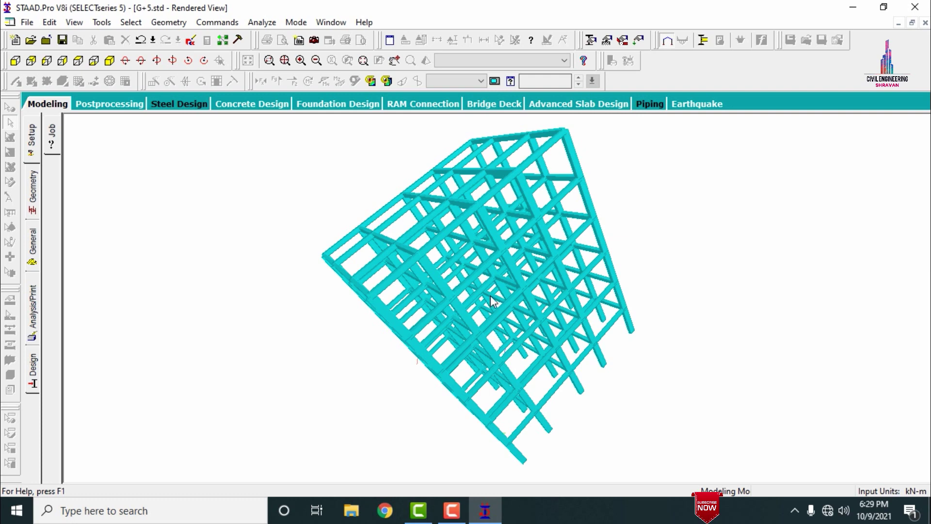
left_click_drag(462, 308, 707, 248)
left_click_drag(534, 201, 718, 300)
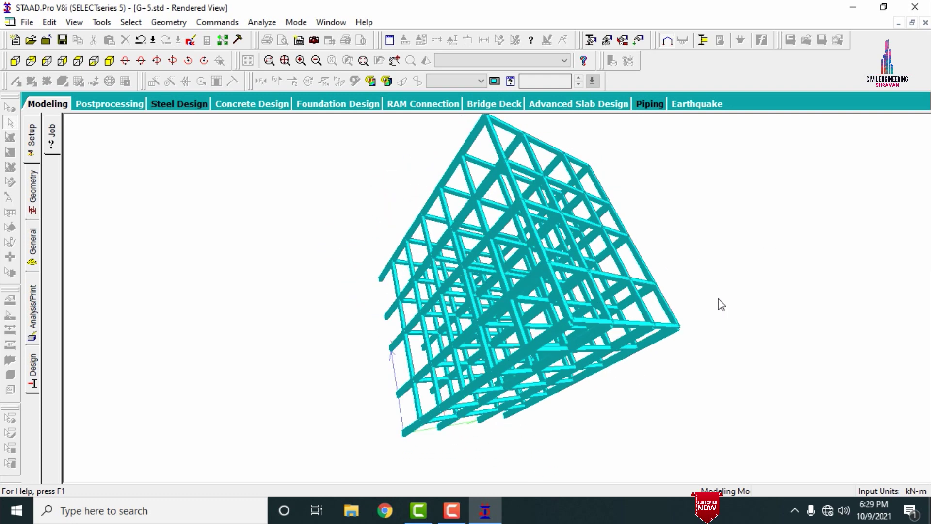
Save the modified structure before closing STAAD.Pro, and check the G+5 files in the Hi folder on the desktop.
key("ctrl+F5")
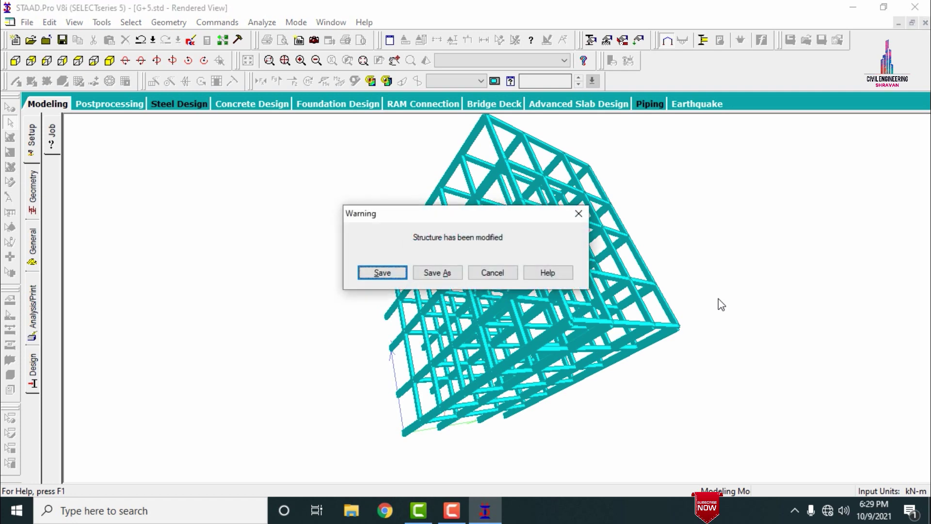
left_click(383, 273)
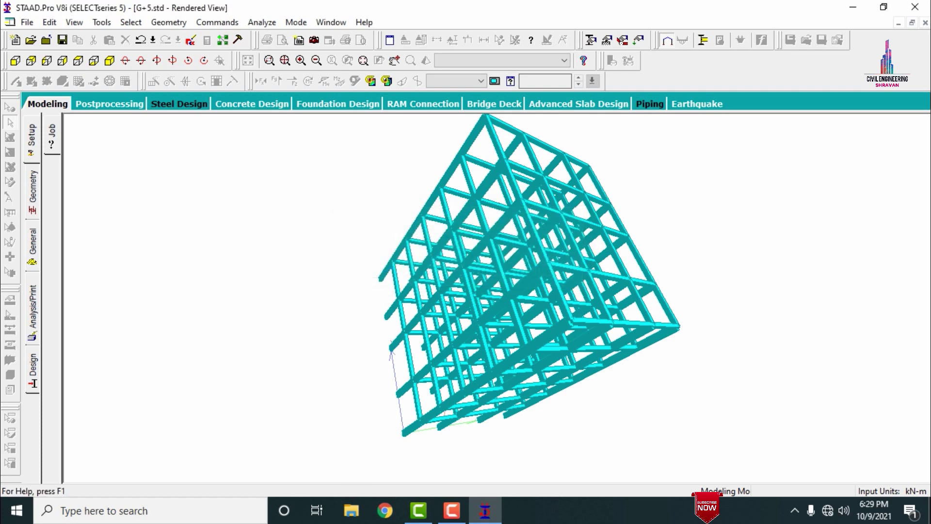
left_click(921, 8)
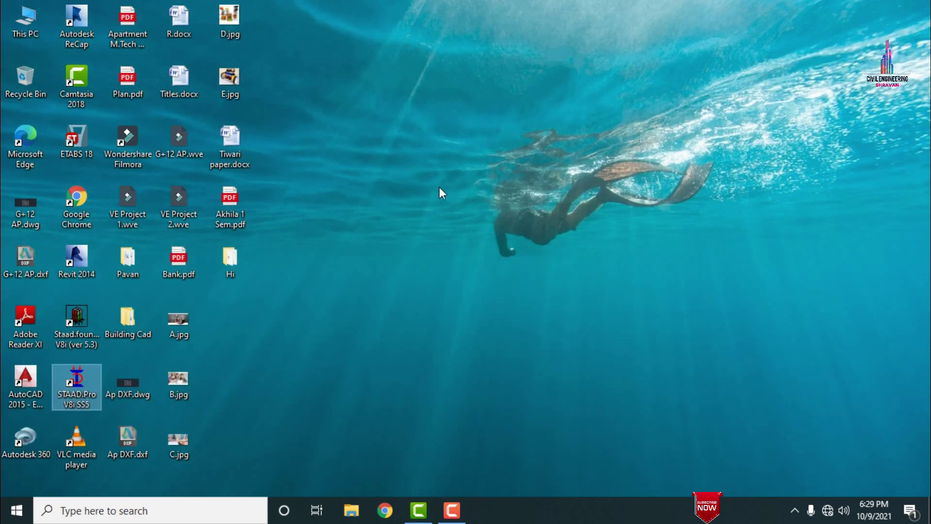
double_click(248, 254)
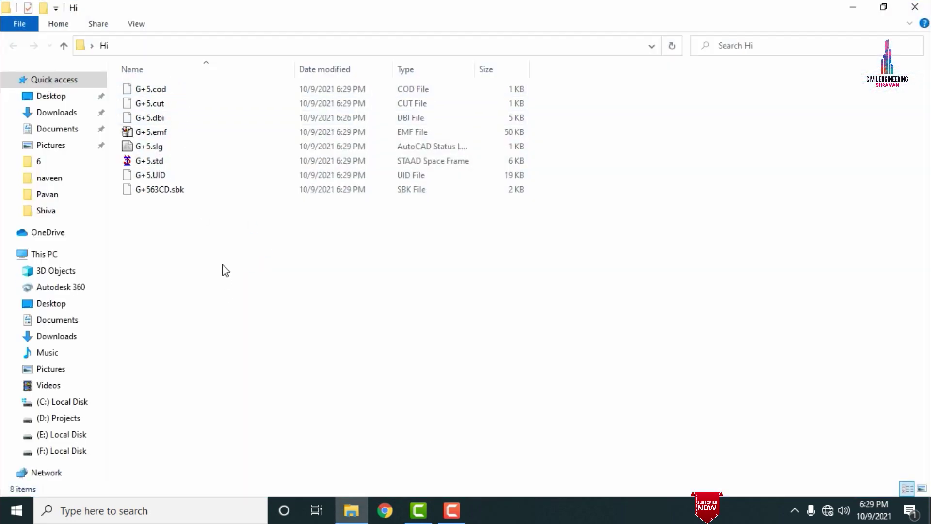
left_click(915, 7)
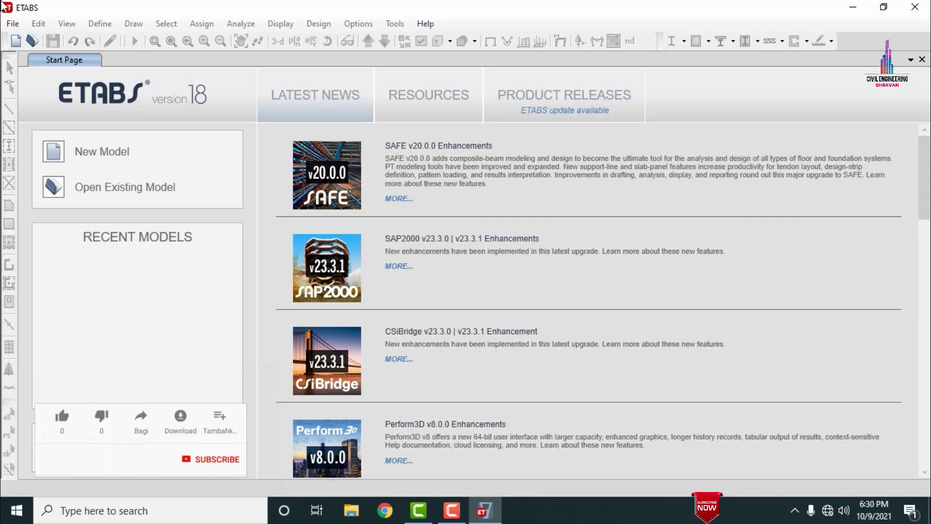
In ETABS, start a STAAD/STRUDL file import and read G+5.std from the Hi folder on the desktop.
left_click(12, 24)
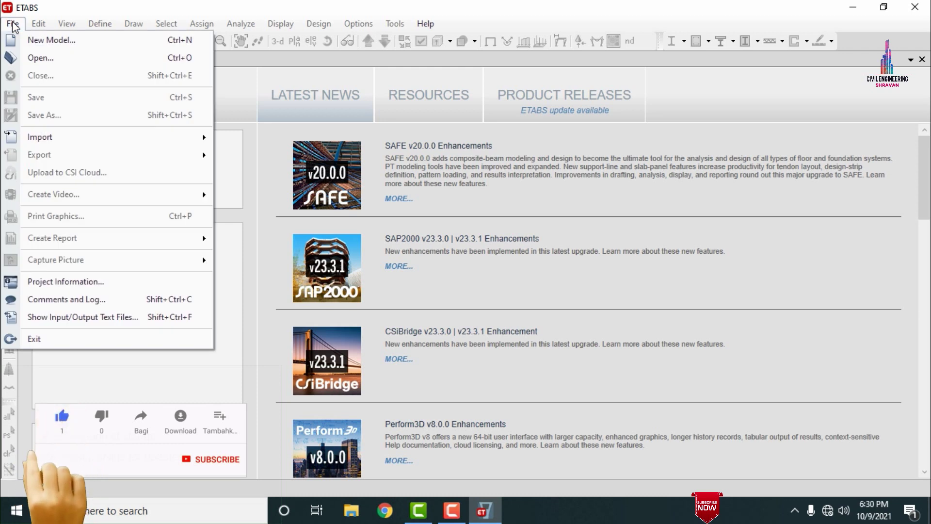
mouse_move(82, 140)
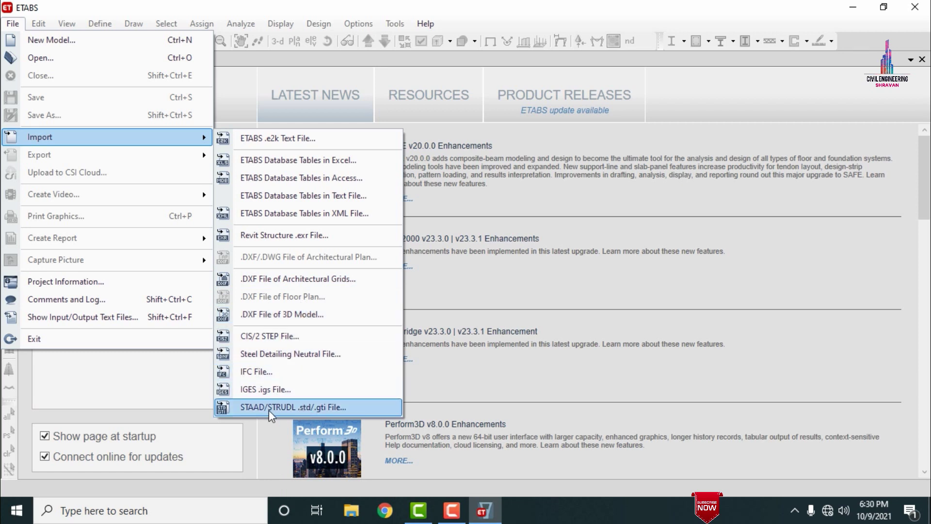
left_click(308, 407)
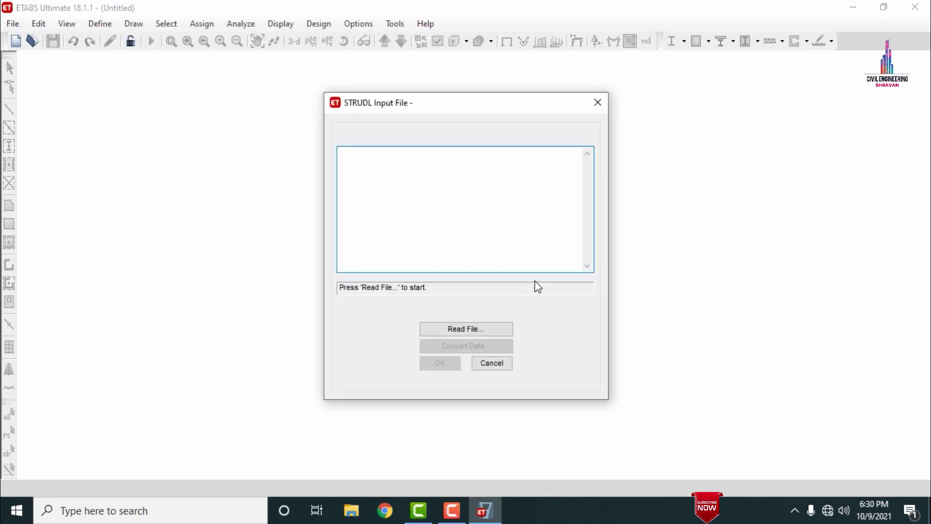
left_click(468, 328)
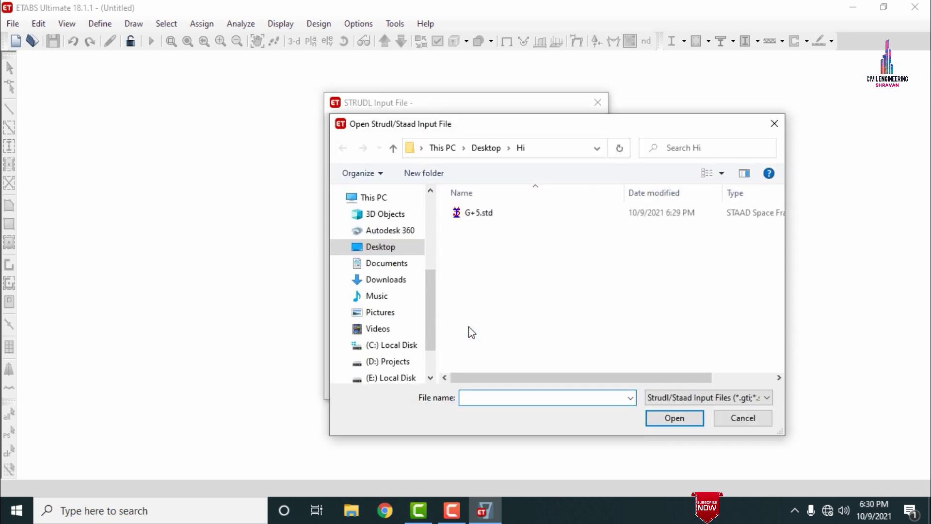
left_click(521, 148)
left_click(508, 220)
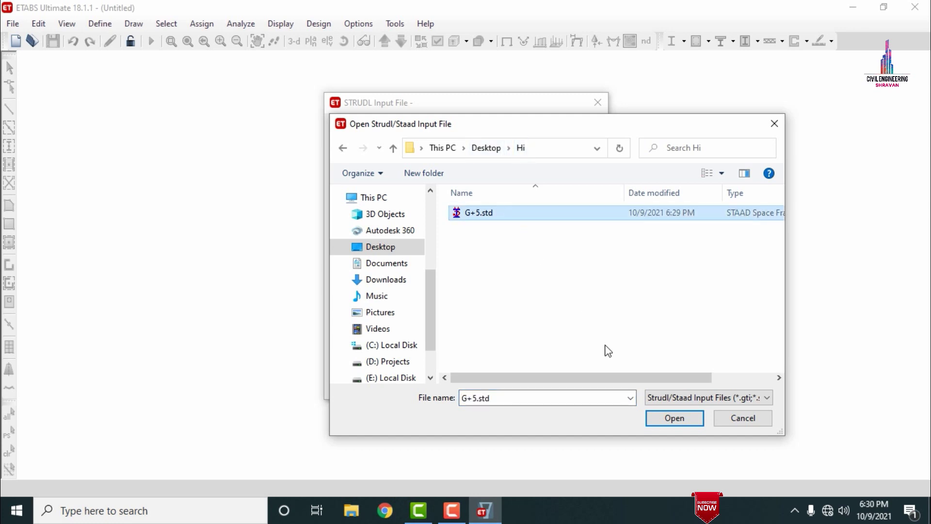
left_click(673, 423)
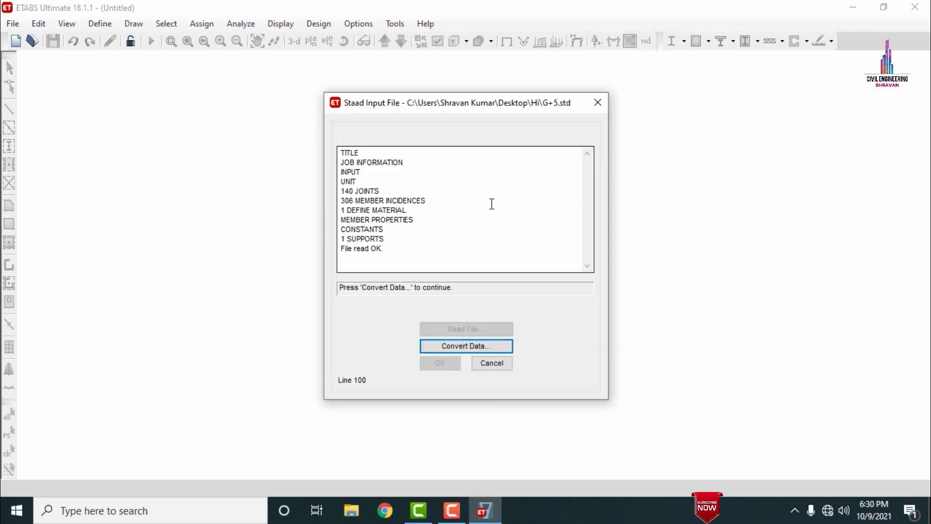
Convert the STAAD input data, accepting the story data with 3 m stories and the default merging tolerances.
left_click(497, 347)
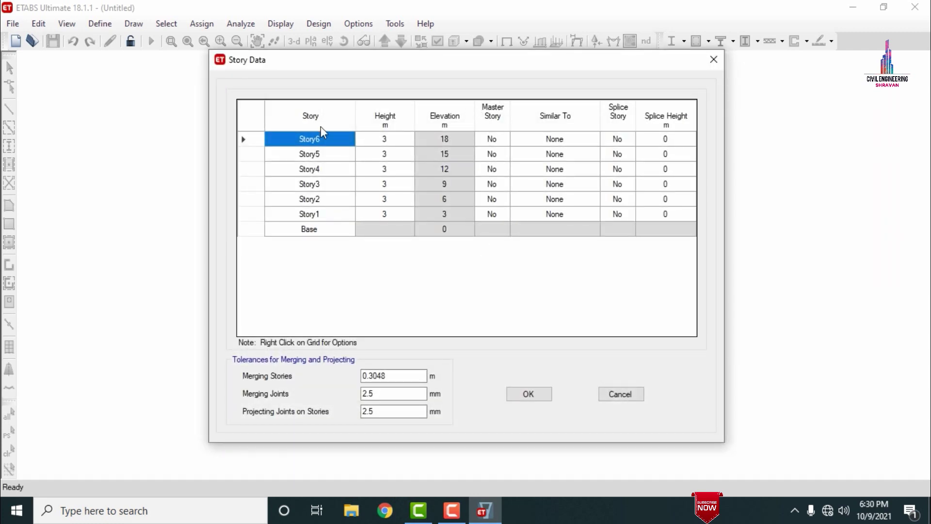
left_click(529, 394)
left_click(418, 295)
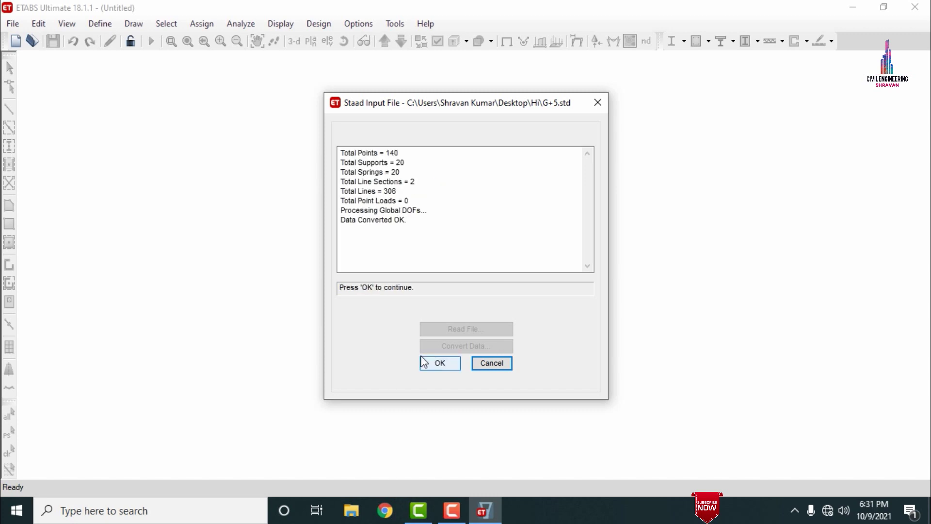
Complete the import and save the ETABS model as G+5.EDB in the Hi folder on the desktop.
left_click(442, 363)
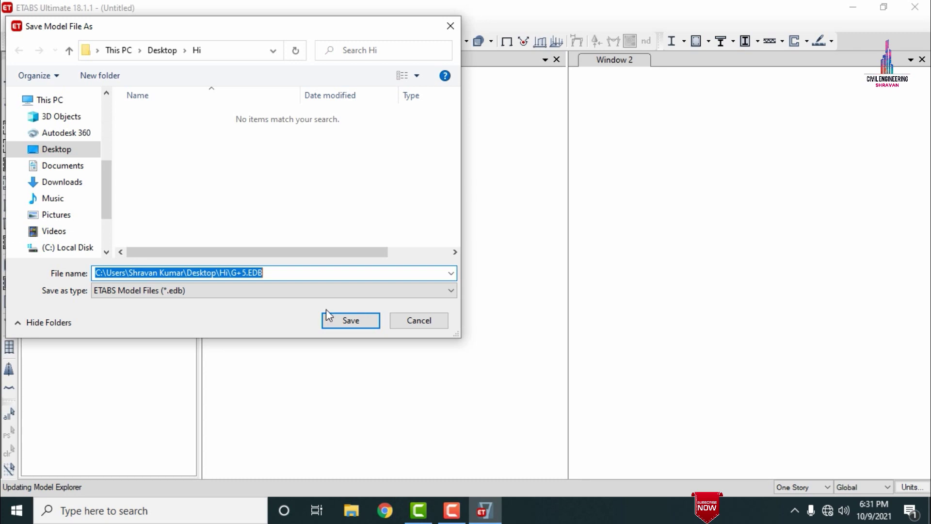
left_click(298, 277)
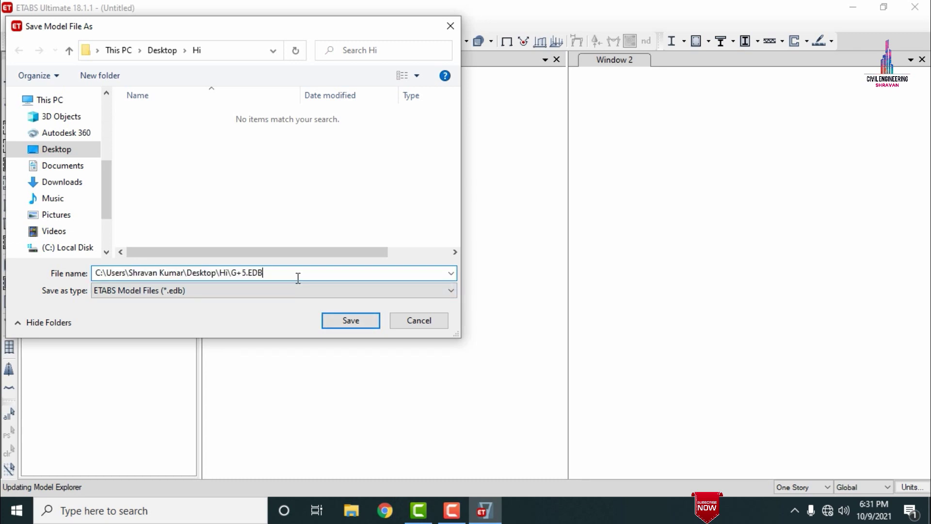
left_click(343, 316)
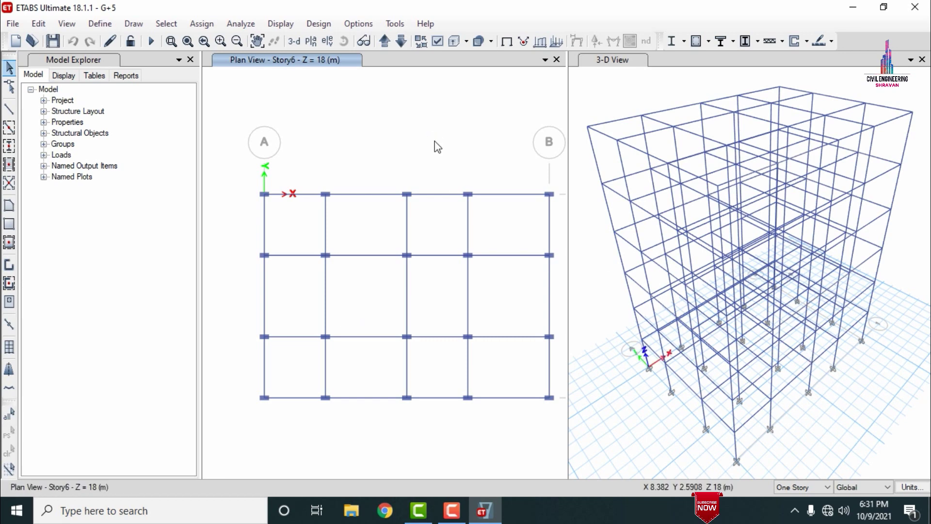
Inspect the imported STDSEC1 frame section's material, shape and dimensions without changing them.
left_click(99, 24)
mouse_move(212, 62)
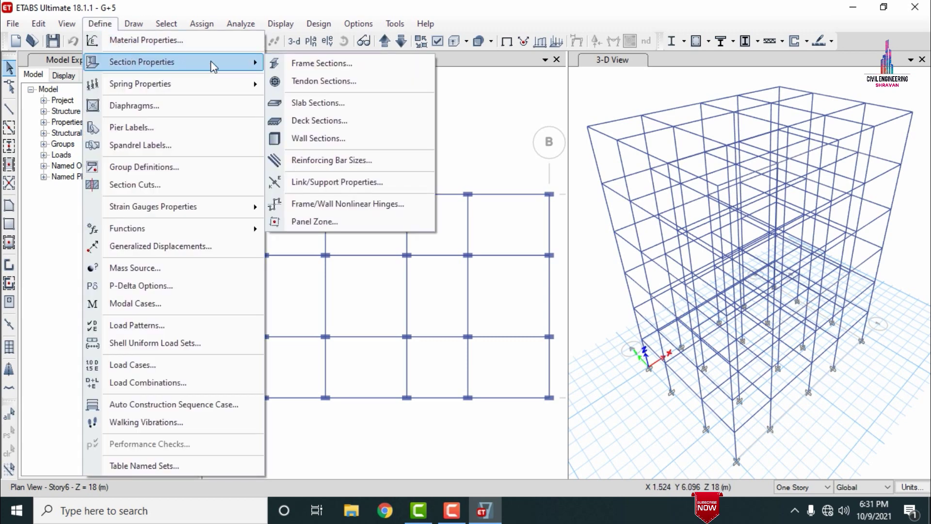
left_click(285, 65)
left_click(338, 218)
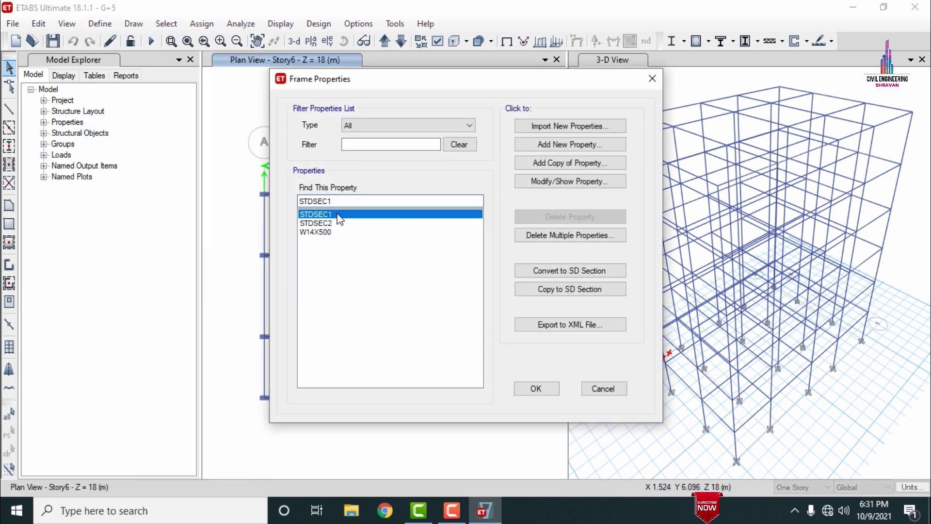
left_click(339, 223)
left_click(337, 215)
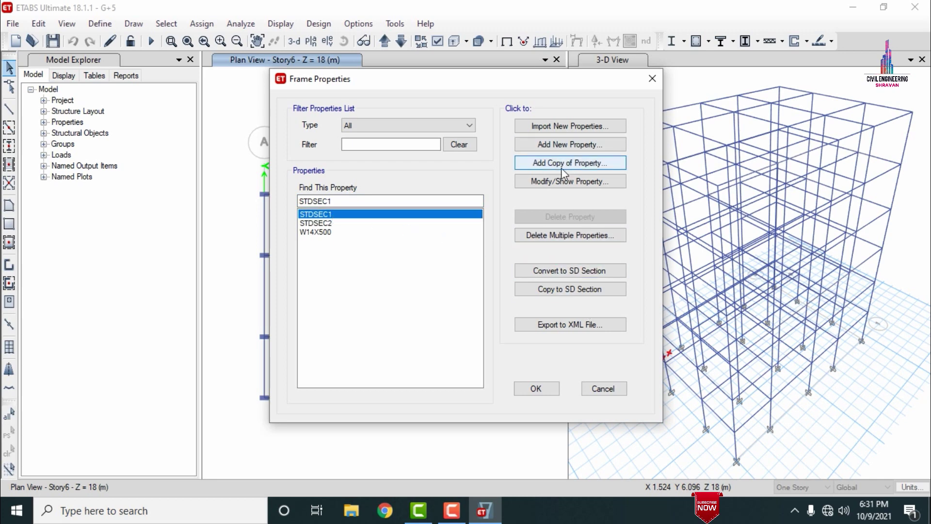
left_click(560, 182)
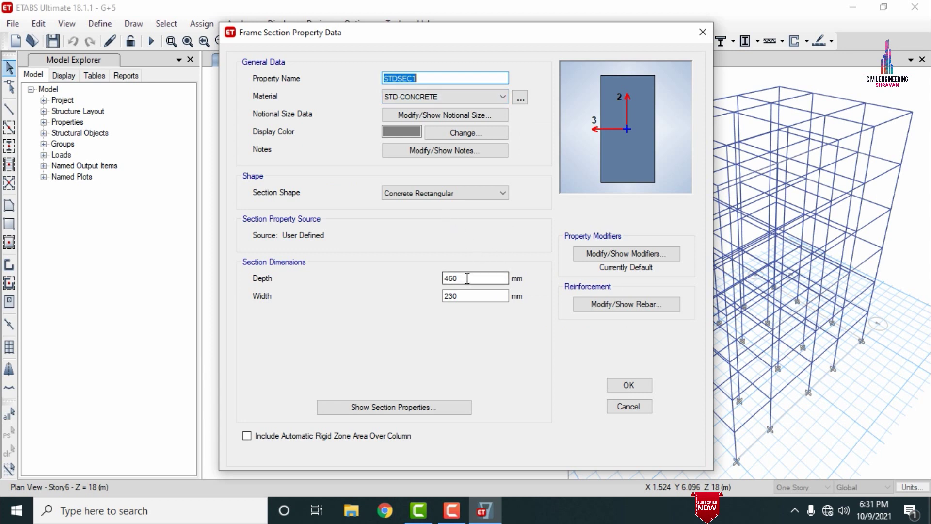
left_click(629, 407)
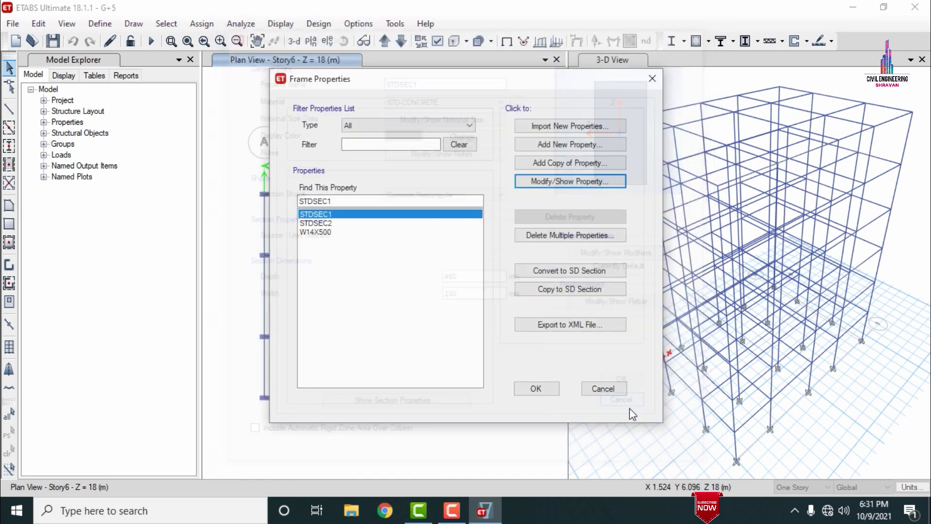
Inspect the STDSEC2 frame section's material and dimensions, and leave the frame properties unchanged.
left_click(318, 223)
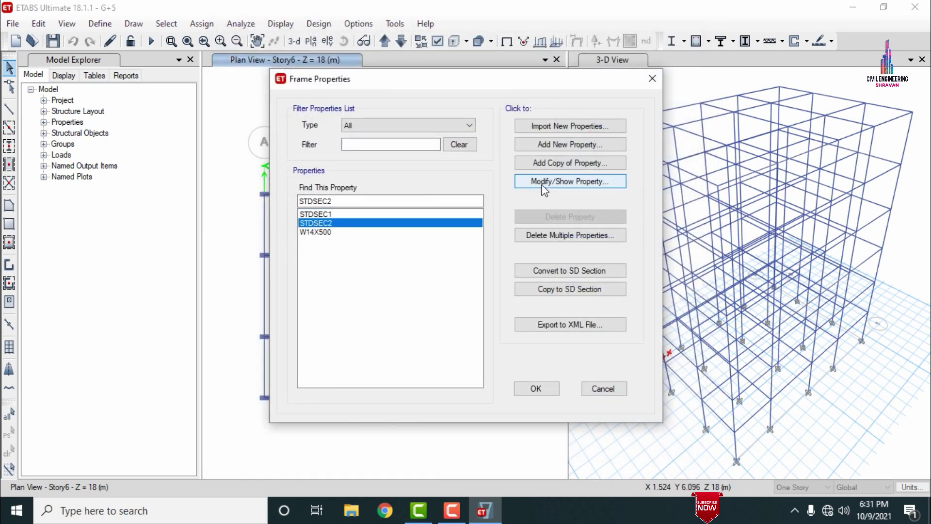
left_click(541, 182)
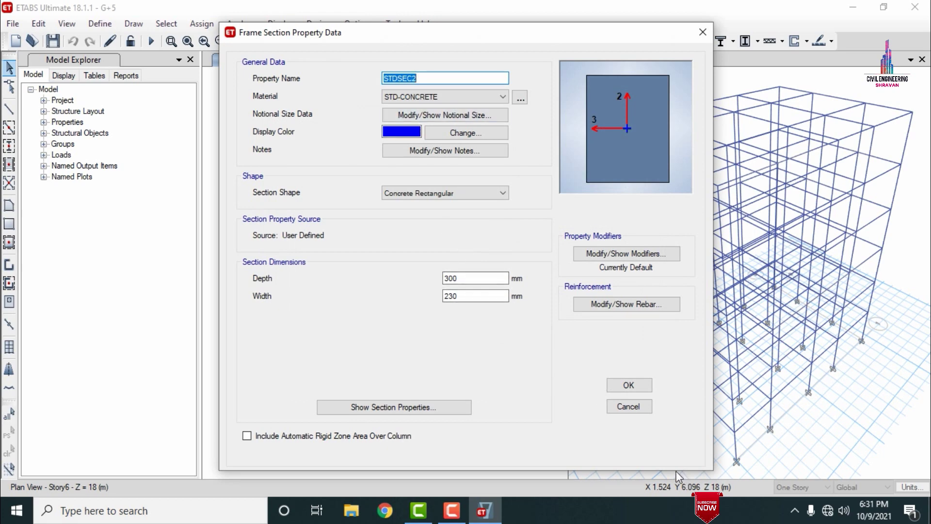
left_click(631, 407)
left_click(614, 388)
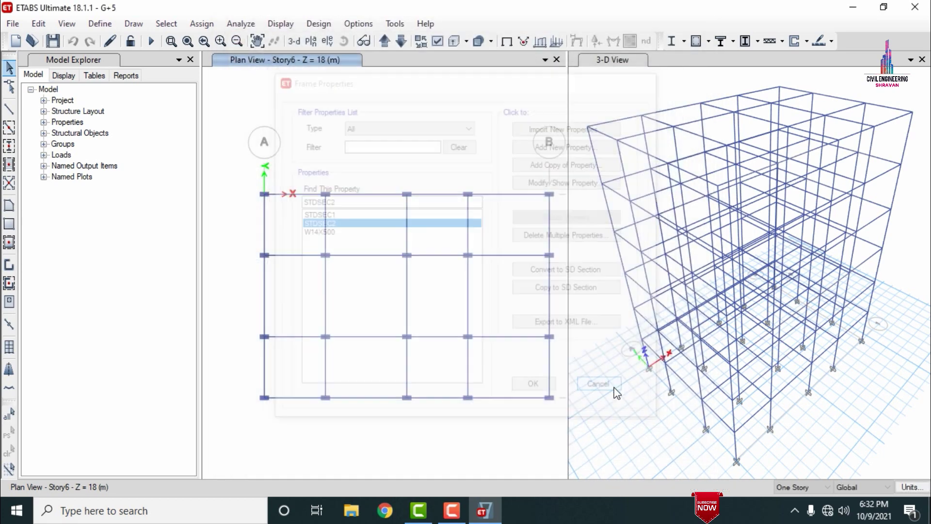
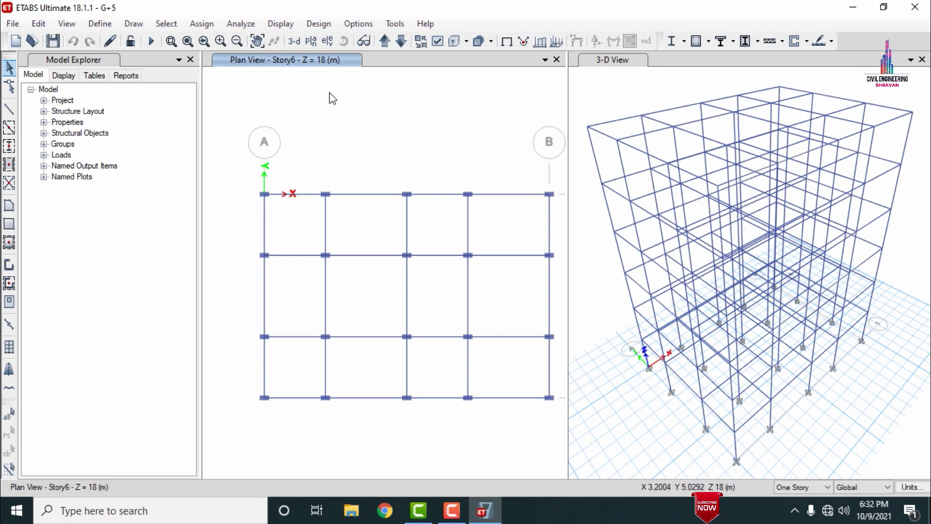
Set up a CIS/2 STEP export of the model without applied loads, with beam end length offsets exported as joint offsets.
left_click(13, 24)
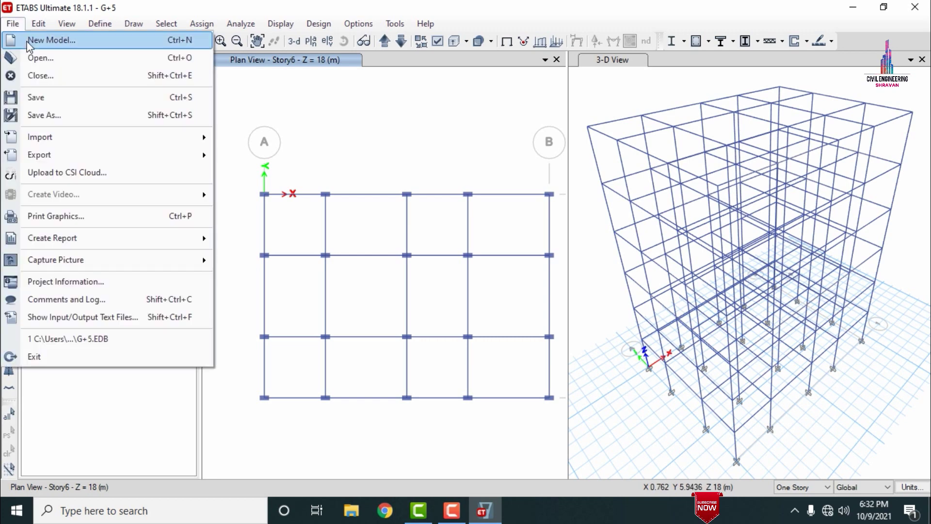
mouse_move(66, 155)
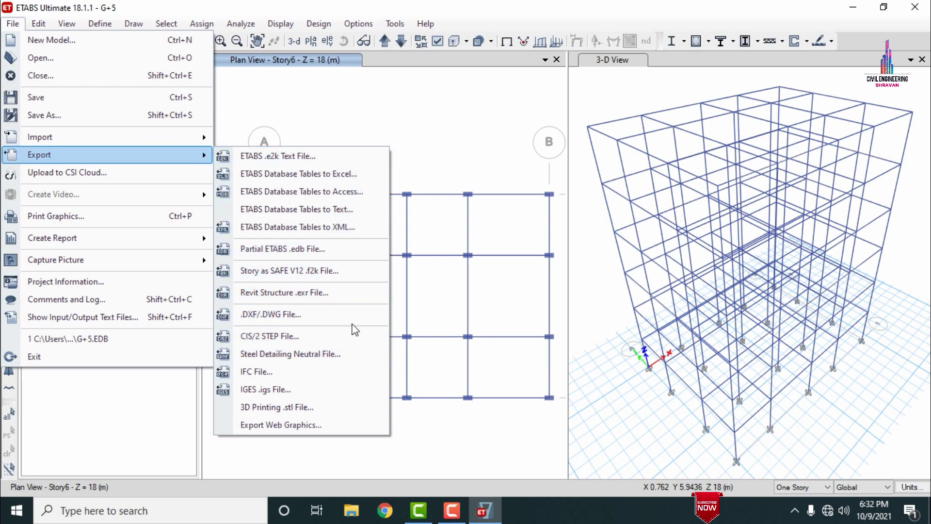
left_click(307, 335)
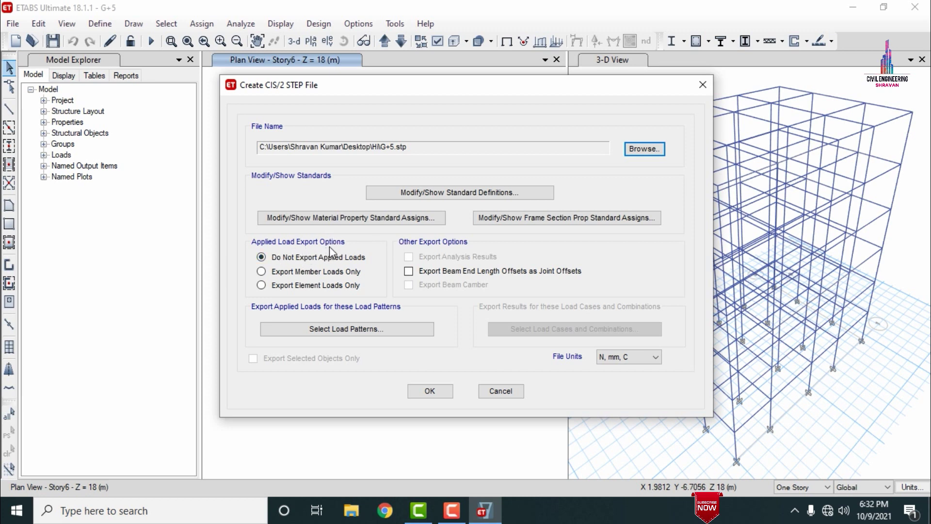
left_click(295, 271)
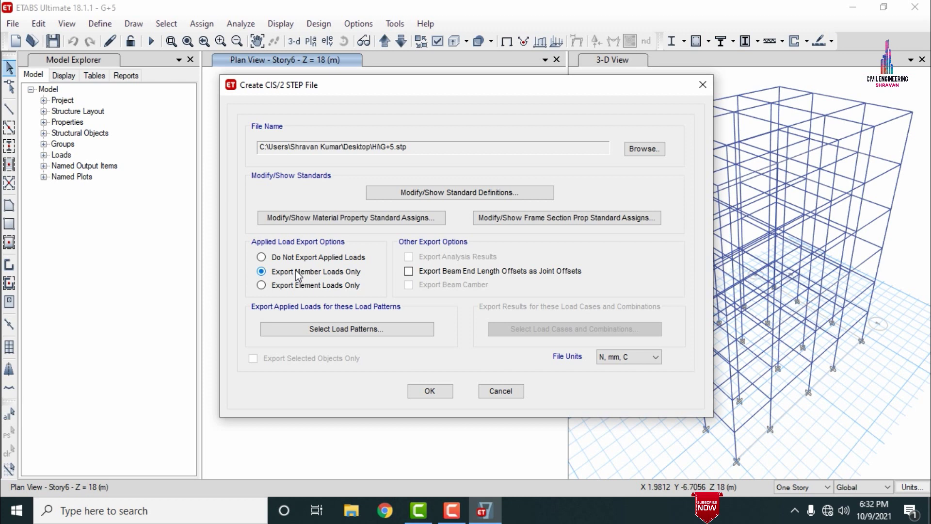
left_click(316, 287)
left_click(295, 258)
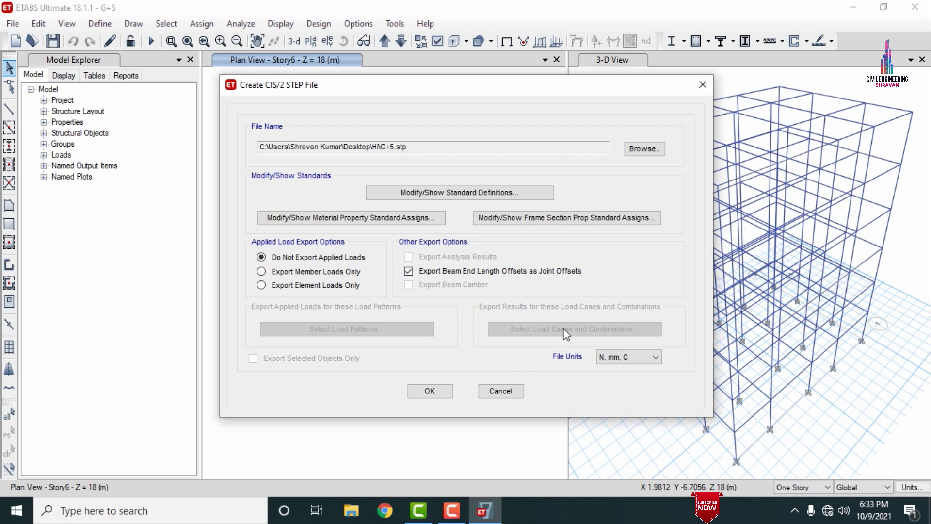
Set the STEP file units to KN, m, C and export the model as G+5.stp.
left_click(622, 361)
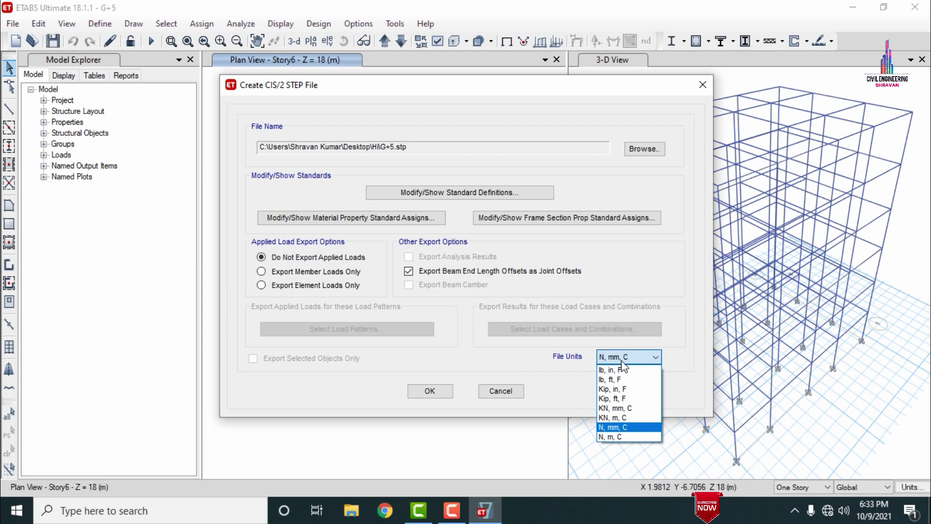
left_click(627, 427)
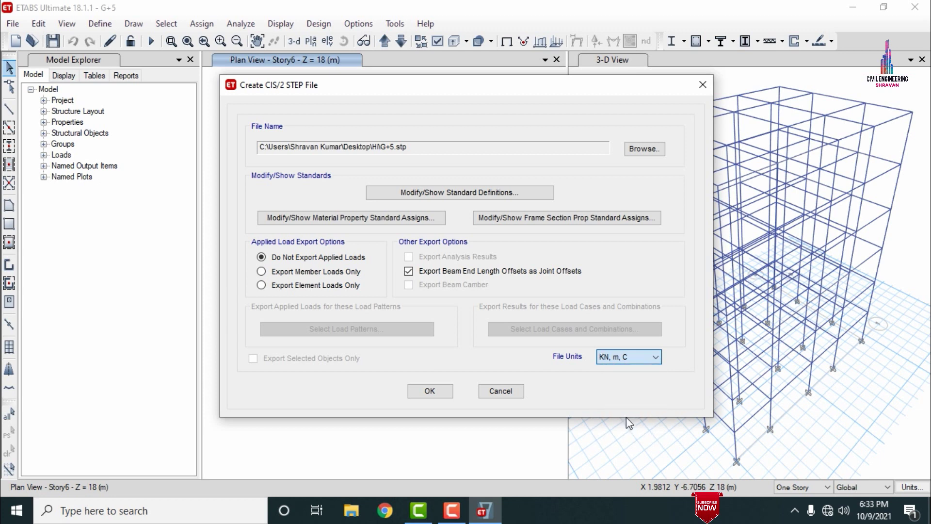
left_click(437, 393)
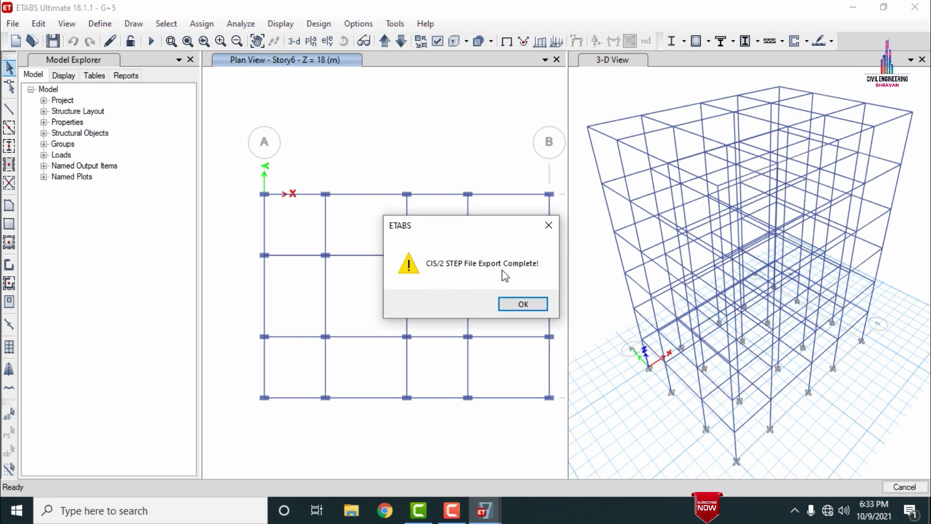
left_click(530, 305)
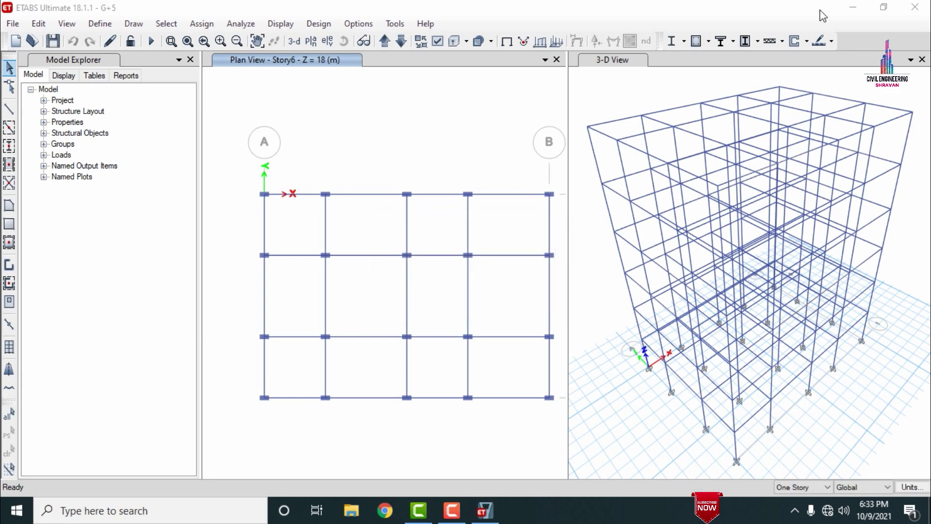
Switch to STAAD.Pro and create a new Space project named Structure1f in metres and kilonewtons, starting with Add Beam.
left_click(852, 6)
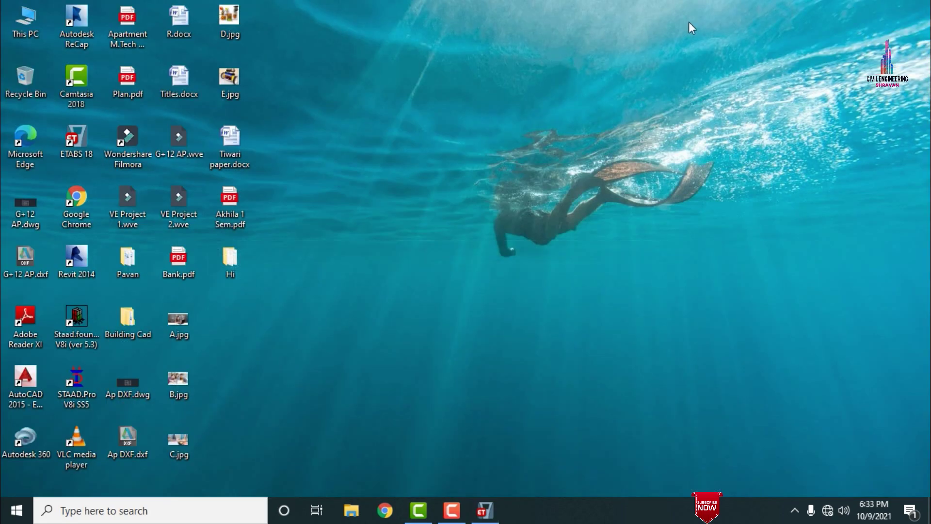
double_click(69, 406)
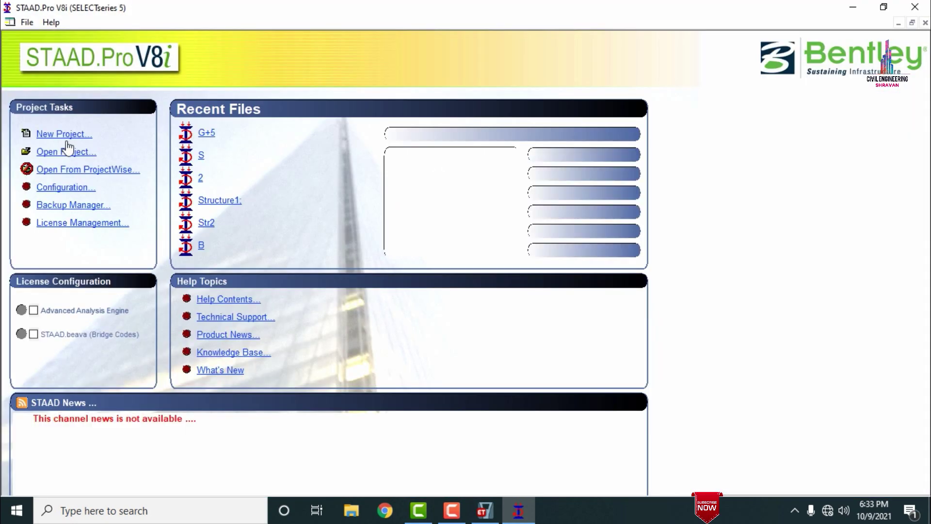
left_click(66, 136)
left_click(325, 147)
left_click(525, 164)
type("f")
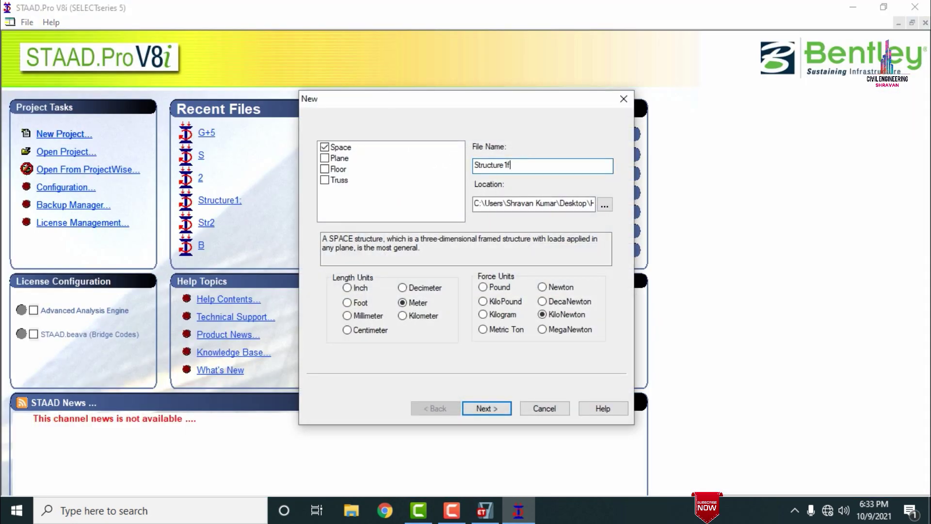
left_click(487, 408)
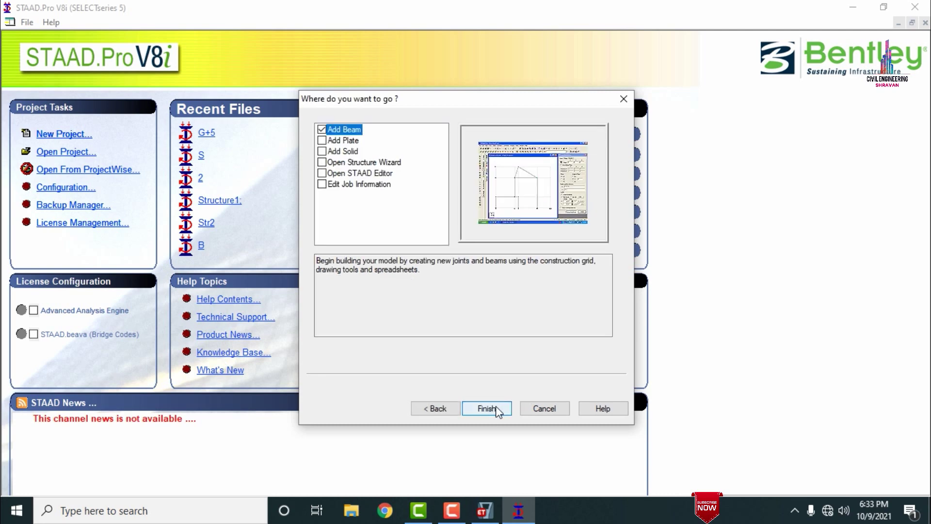
left_click(496, 410)
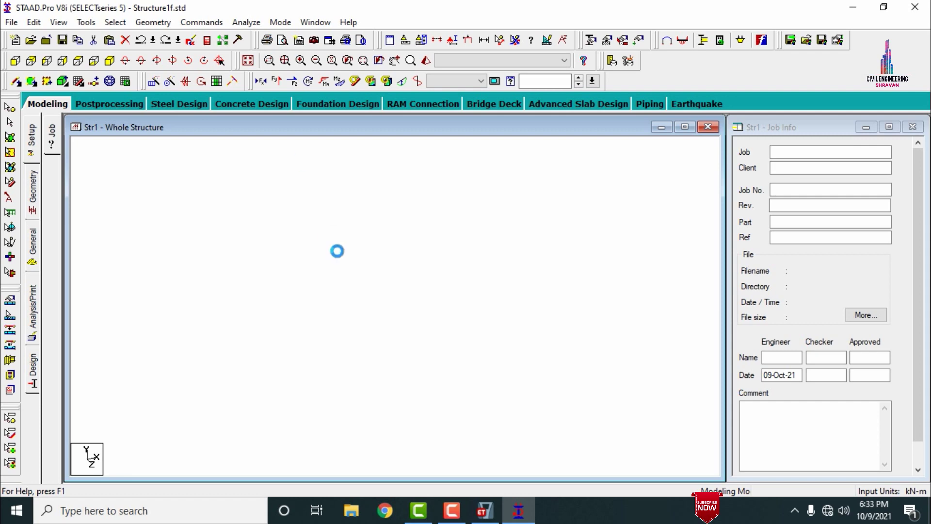
Start importing a new model from CIS/2 and open G+5.STP from the Hi folder.
left_click(14, 63)
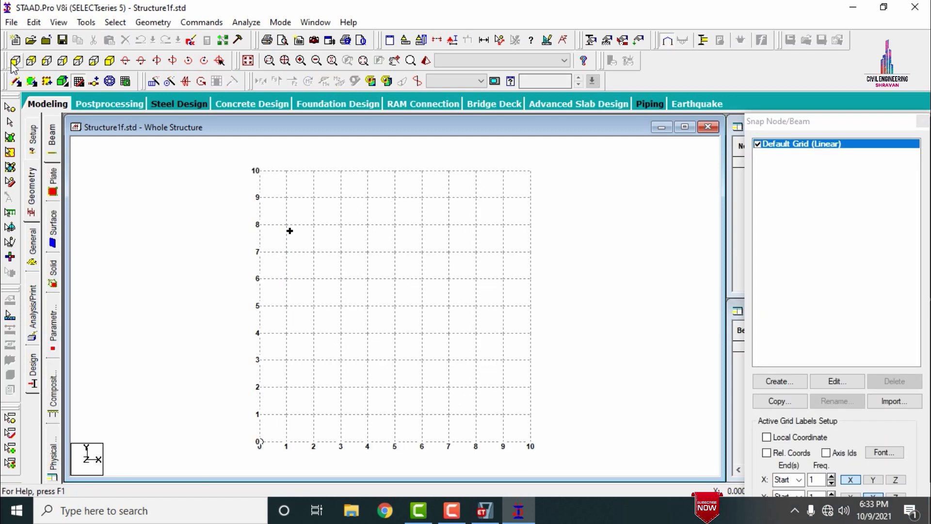
left_click(10, 22)
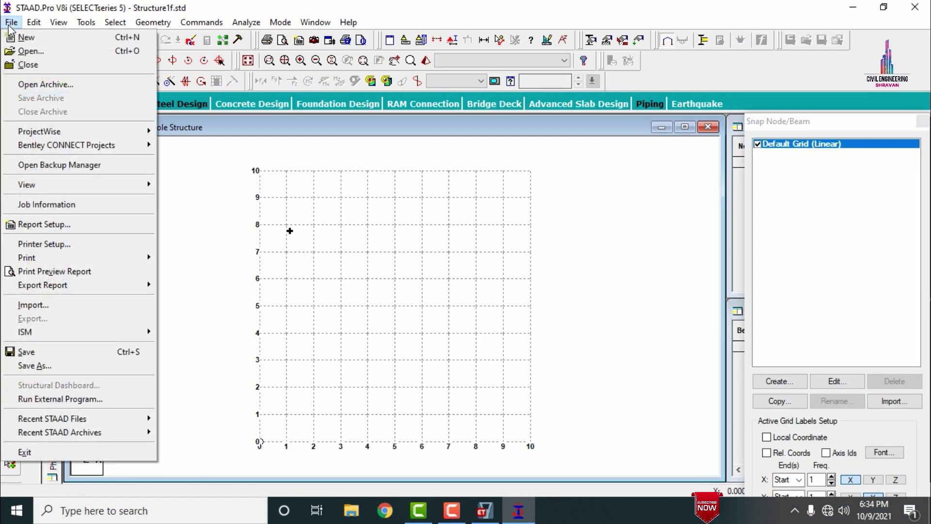
left_click(86, 309)
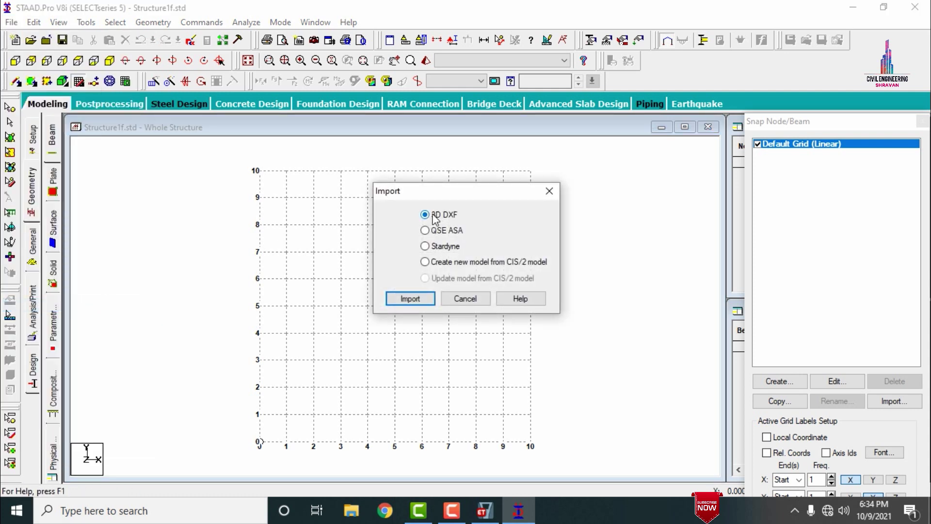
left_click(450, 262)
left_click_drag(470, 198, 768, 170)
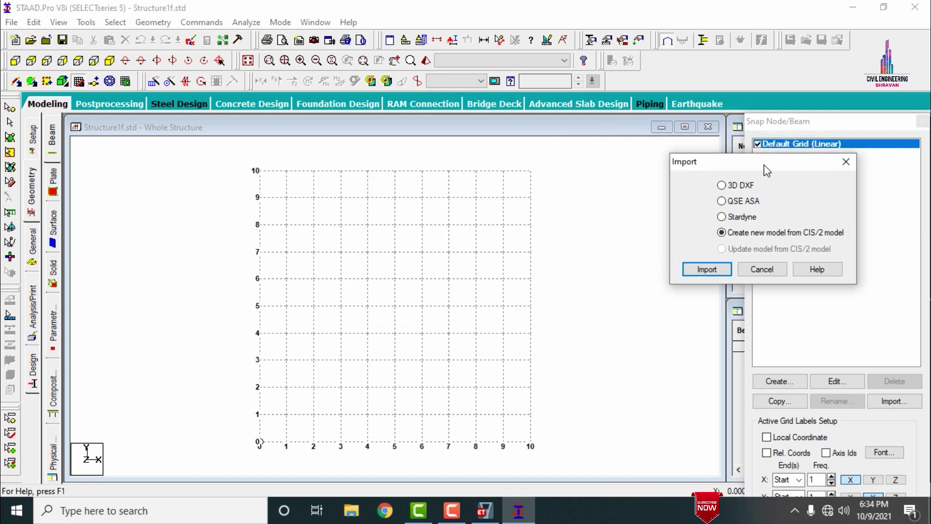
left_click(705, 273)
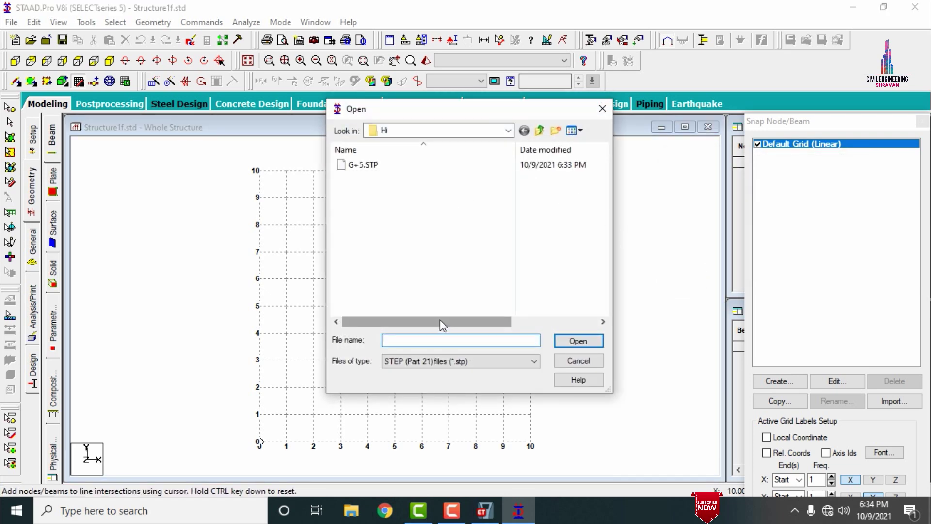
left_click_drag(419, 106, 709, 62)
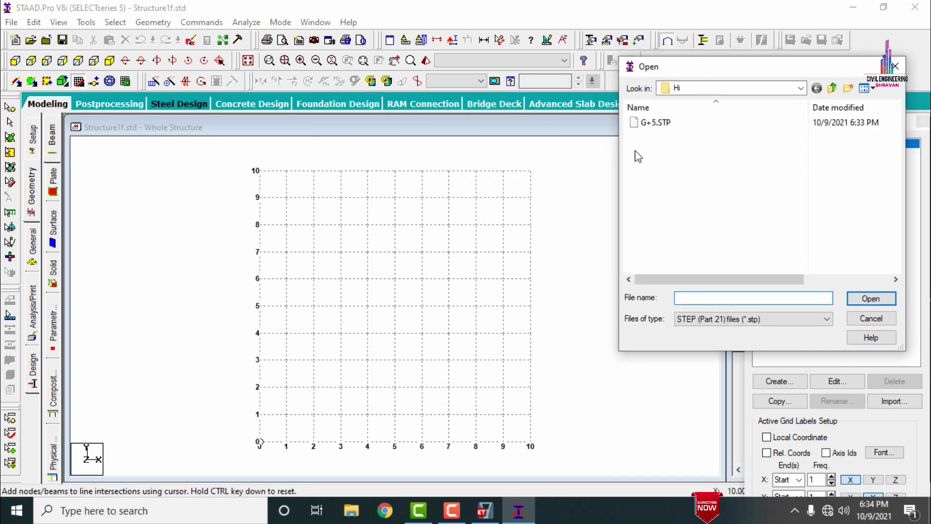
left_click(667, 127)
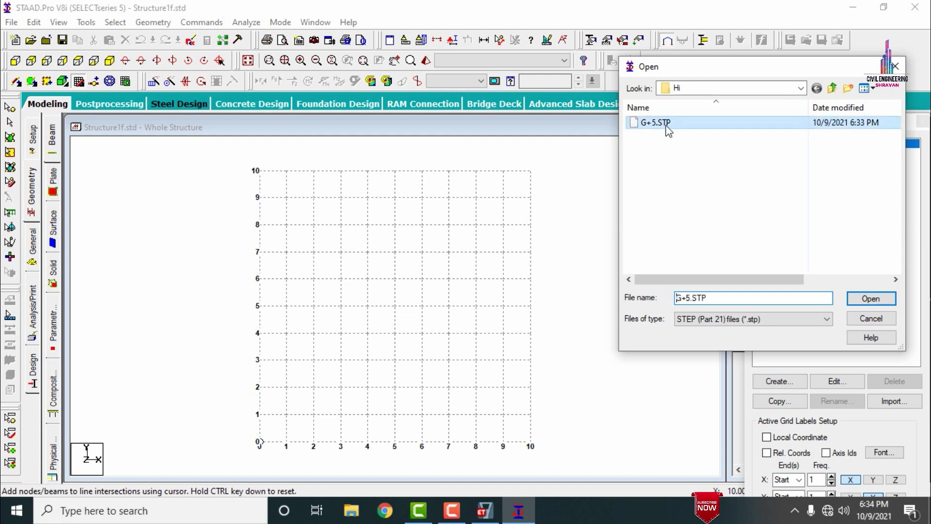
left_click(874, 301)
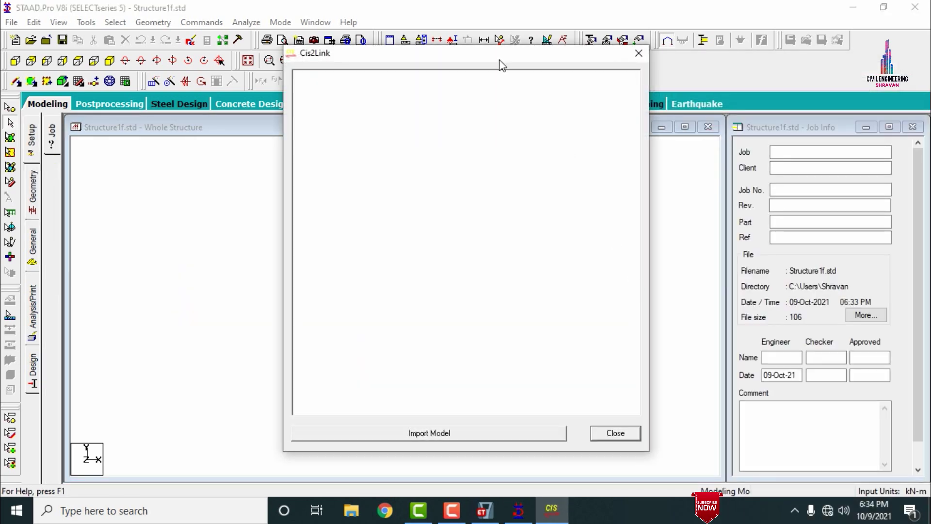
Run the CIS/2 model import and close the Cis2Link log window.
left_click_drag(471, 57, 732, 85)
left_click(667, 460)
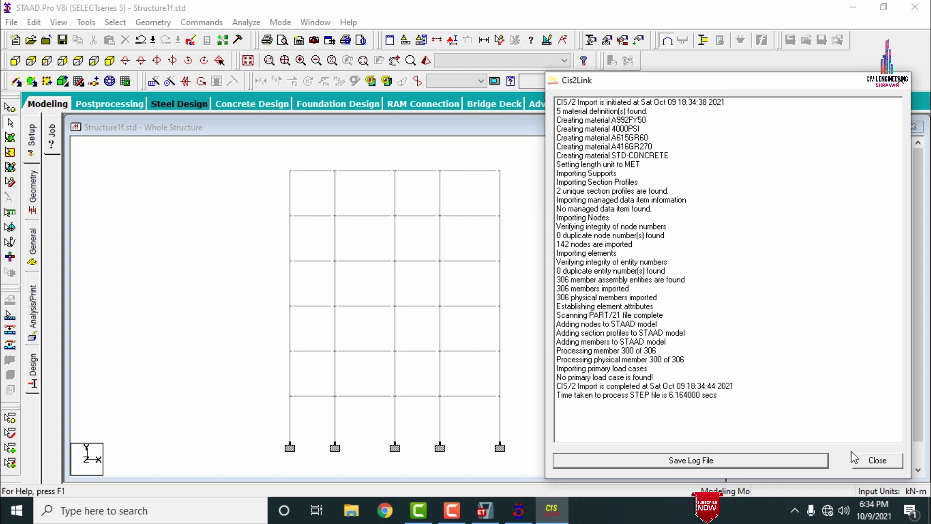
left_click(877, 461)
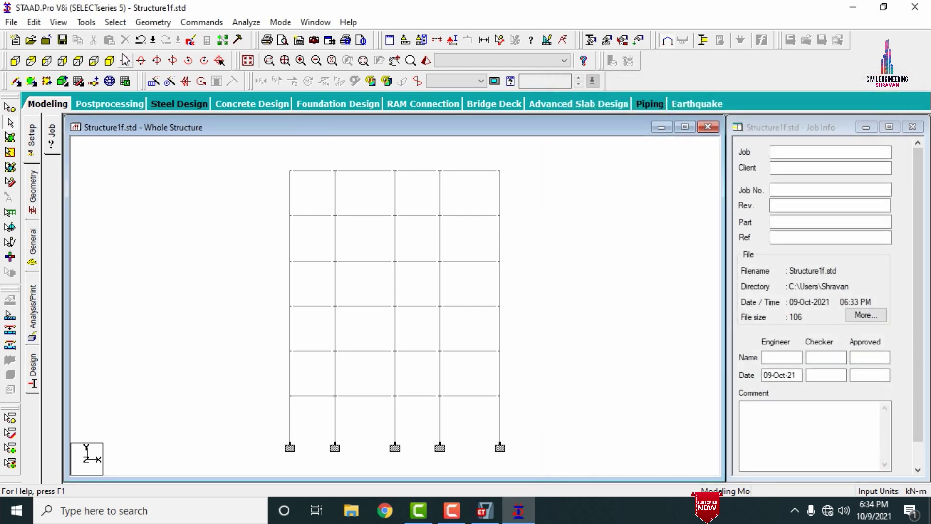
View the imported frame in isometric, and examine its 3D rendering full size from several angles.
left_click(112, 60)
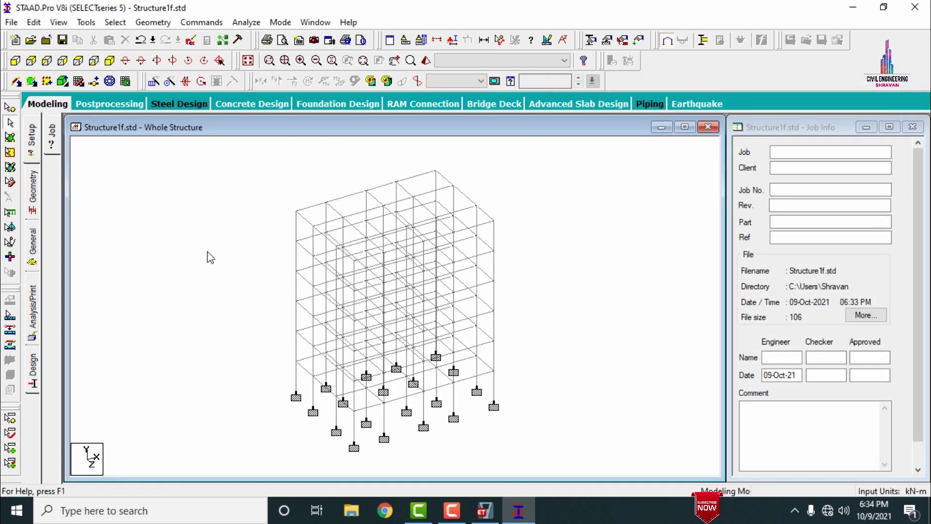
left_click(428, 65)
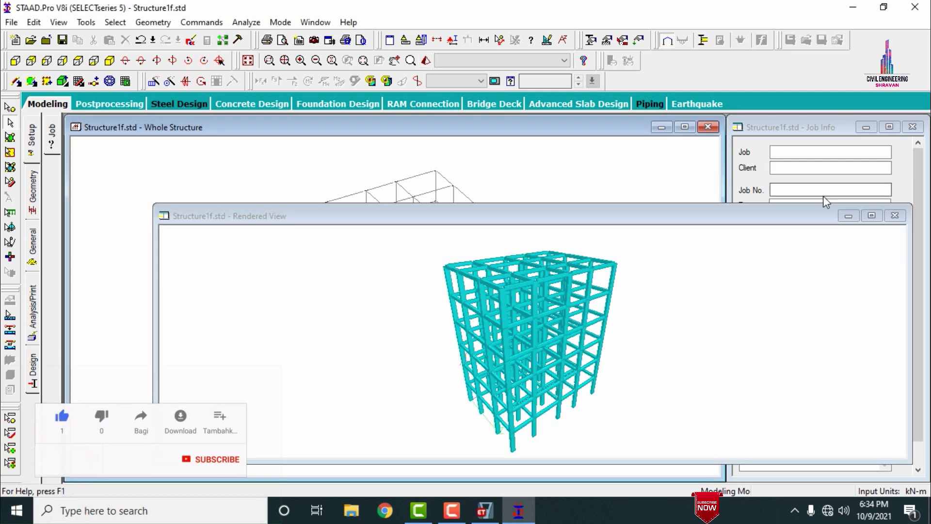
left_click(871, 215)
left_click_drag(650, 164, 398, 362)
left_click_drag(511, 343, 622, 368)
left_click_drag(445, 264, 435, 244)
left_click_drag(436, 210, 538, 327)
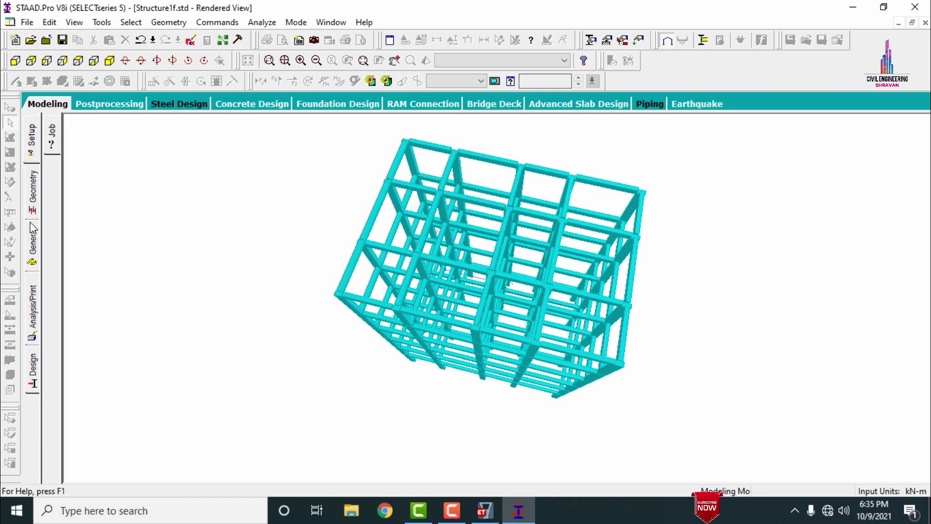
Return to the whole structure and check which members use the Rect 0.46x0.23 and Rect 0.30x0.23 sections.
left_click(32, 241)
left_click(32, 145)
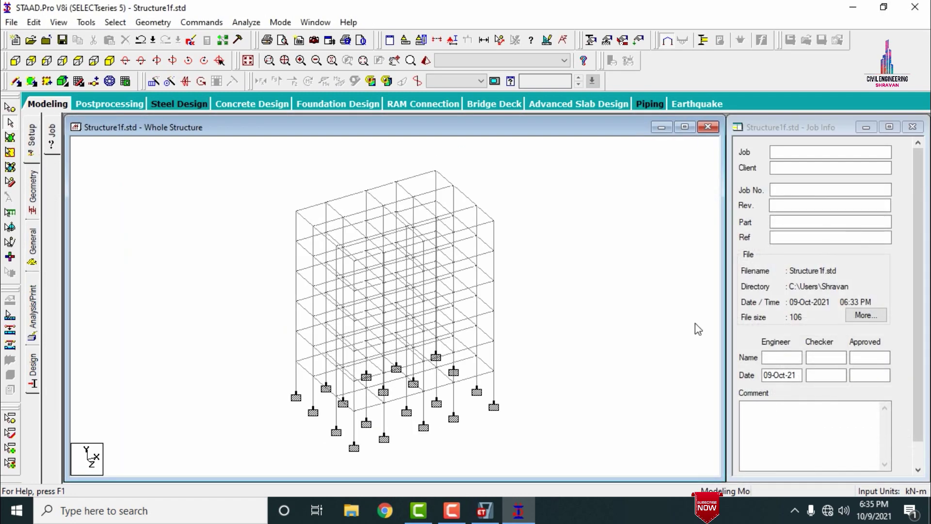
left_click(32, 241)
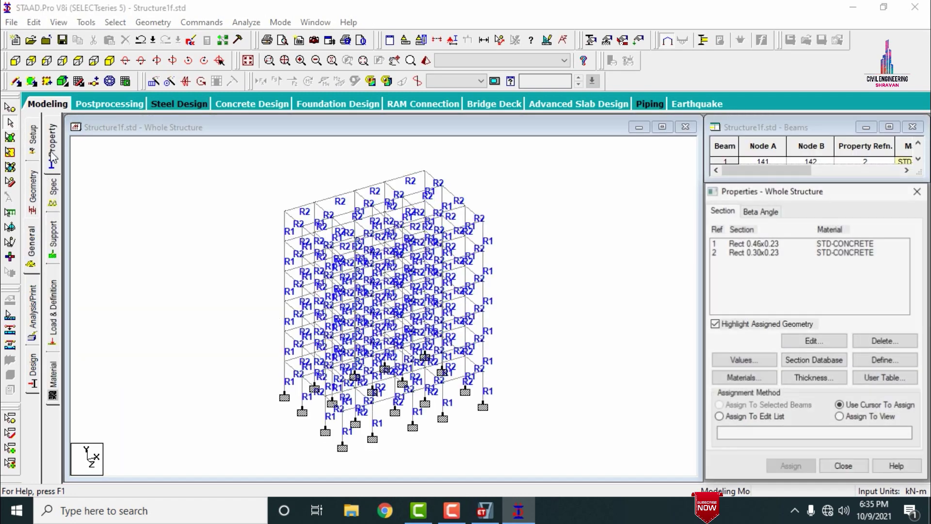
left_click(776, 244)
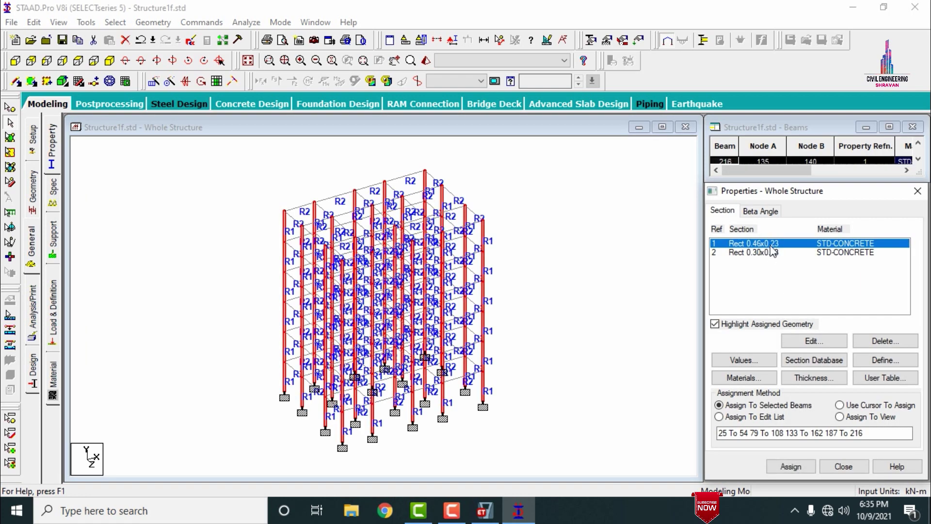
left_click(769, 252)
left_click(767, 244)
left_click(563, 214)
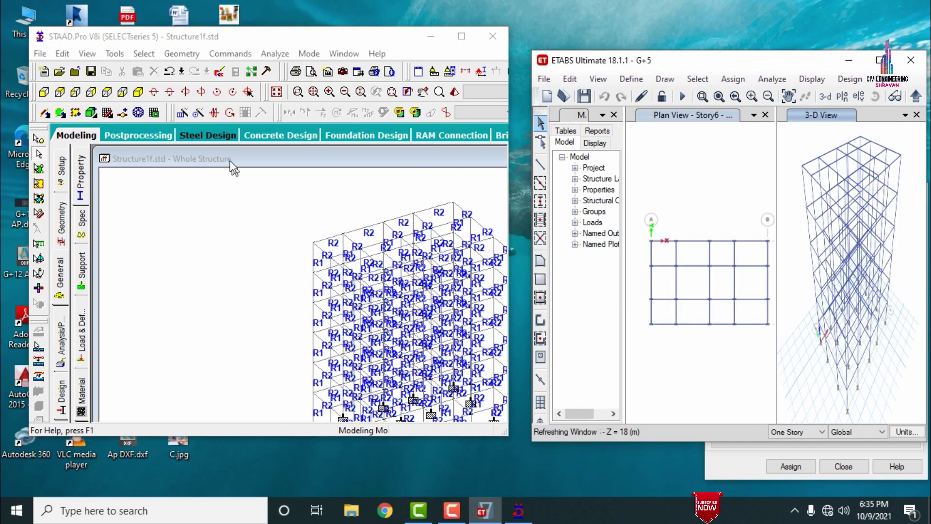